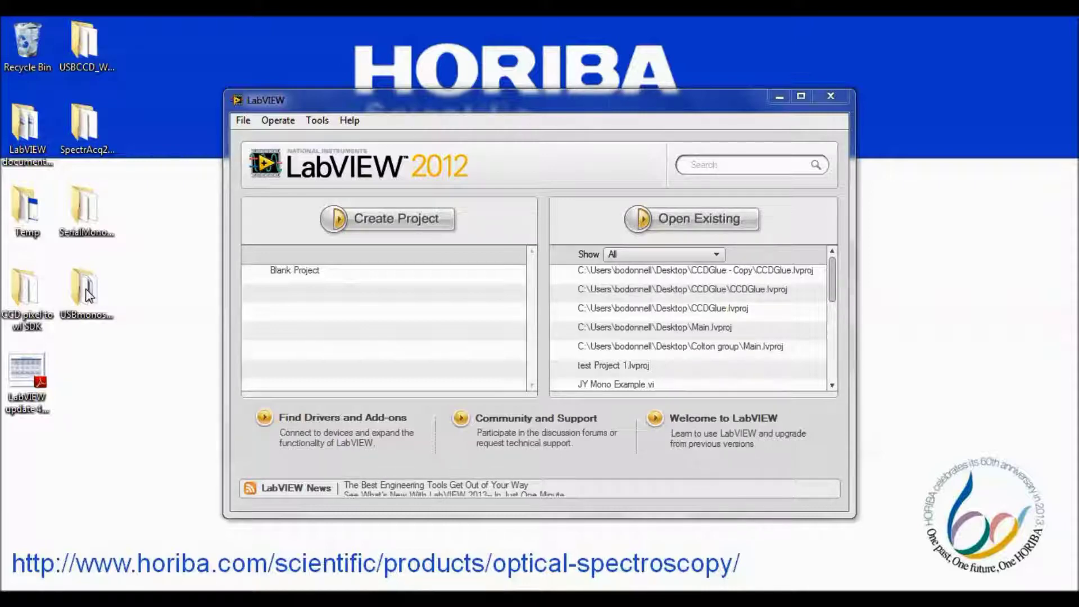
Open the USBmonos_Win7_64bit_LV2012 folder from the desktop.
double_click(85, 292)
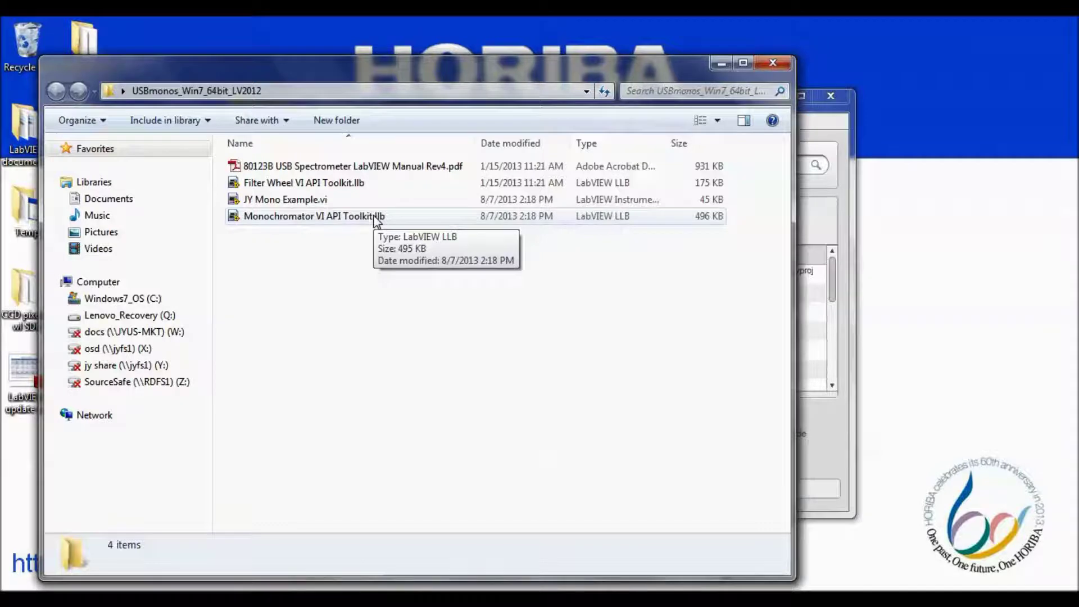
Open Monochromator VI API Toolkit.llb in LLB Manager.
double_click(376, 217)
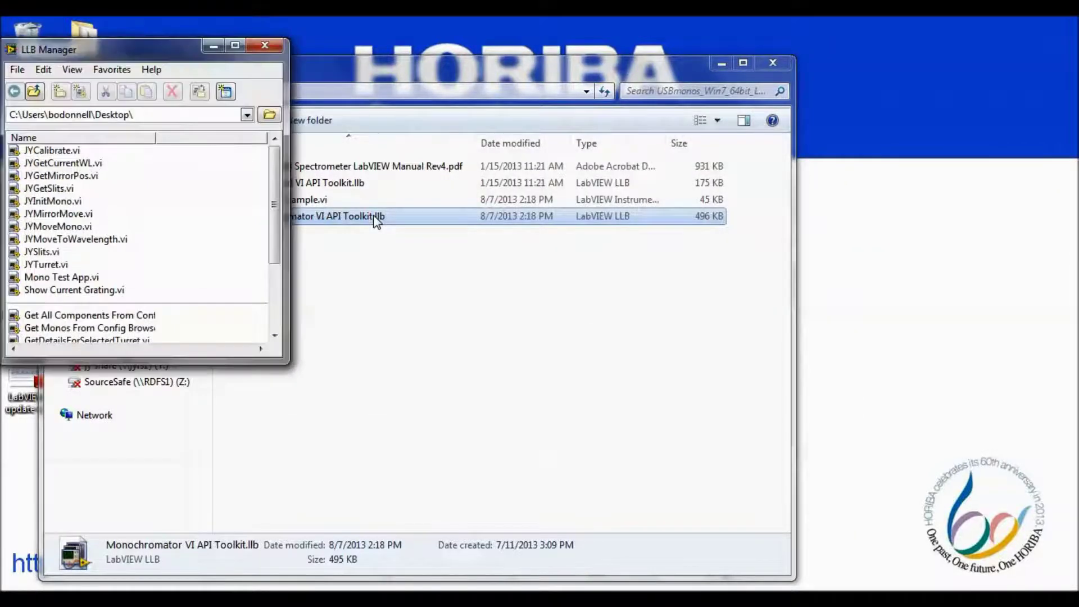
Stretch the LLB Manager window down so every monochromator VI is listed.
left_click_drag(160, 363, 172, 493)
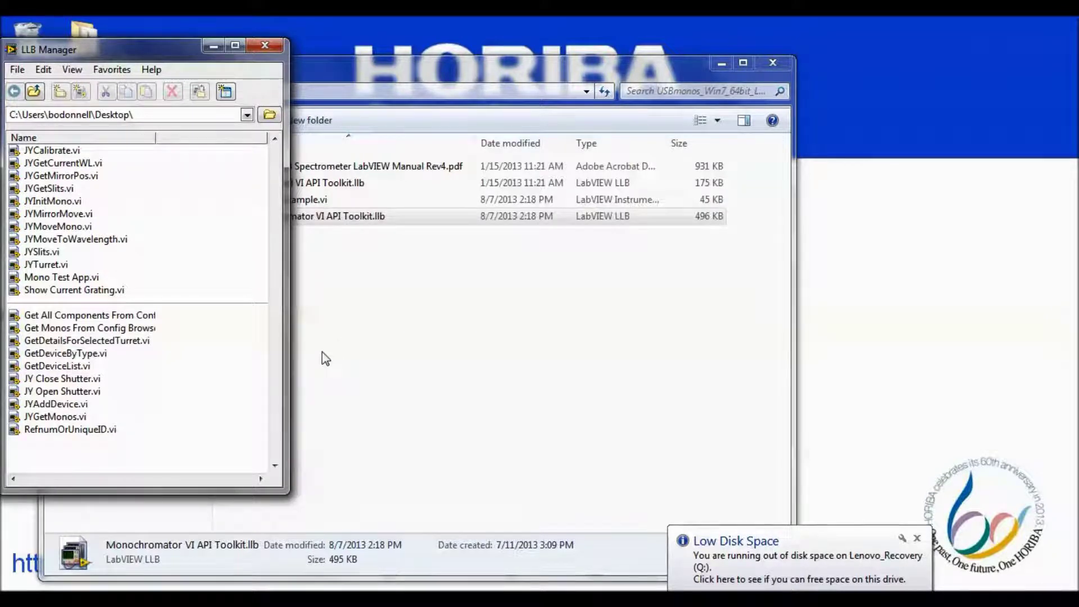
left_click(325, 358)
Open JY Mono Example.vi and run it continuously.
left_click(309, 200)
double_click(309, 200)
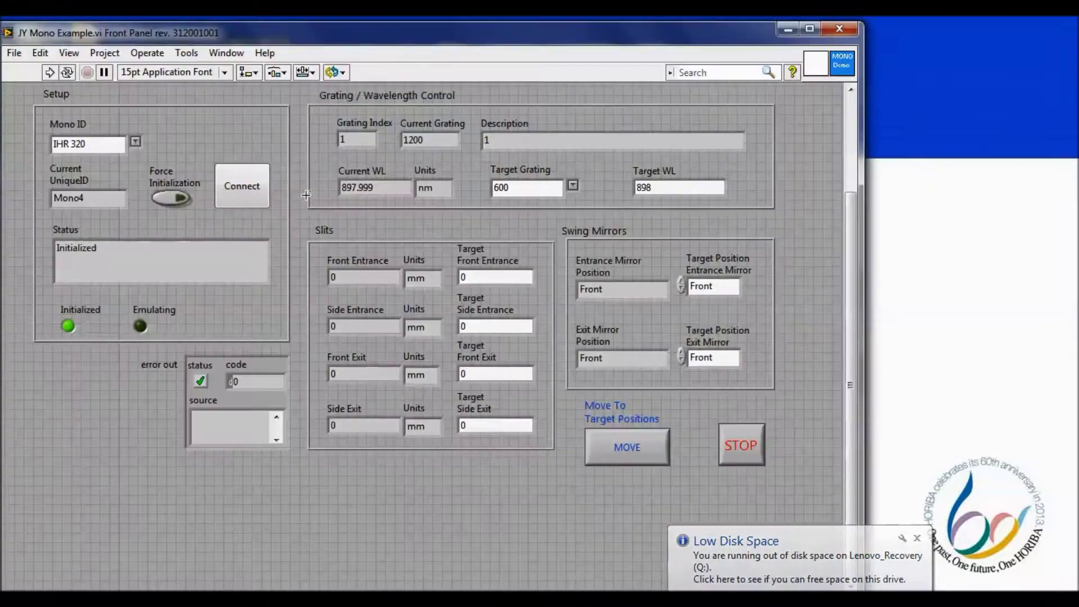
left_click(289, 194)
left_click(67, 73)
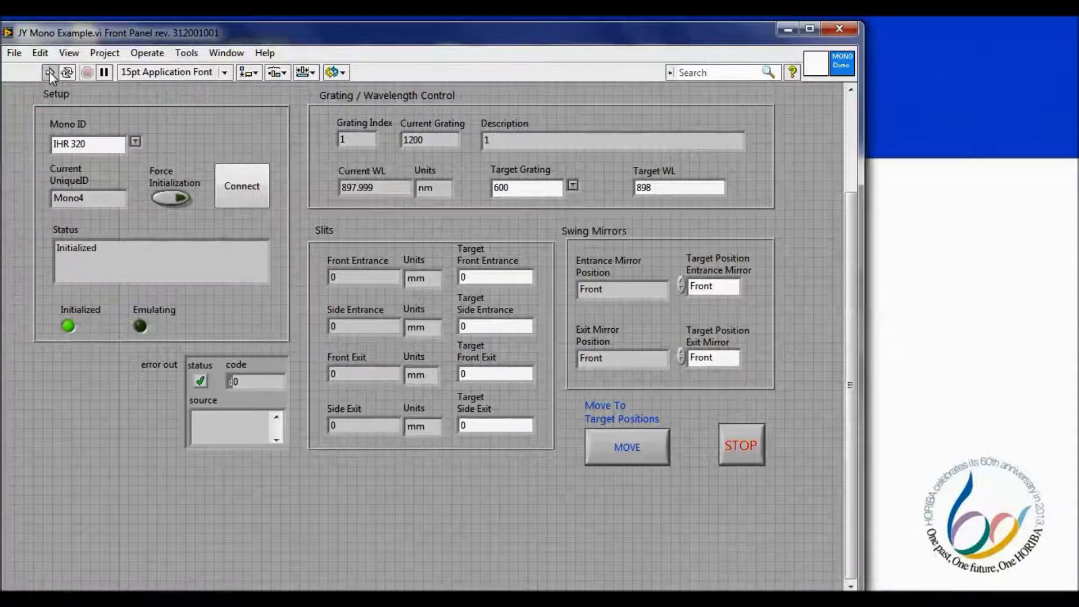
Connect to monochromator 1160-1913-IHR320, accepting emulation of the missing hardware.
left_click(134, 143)
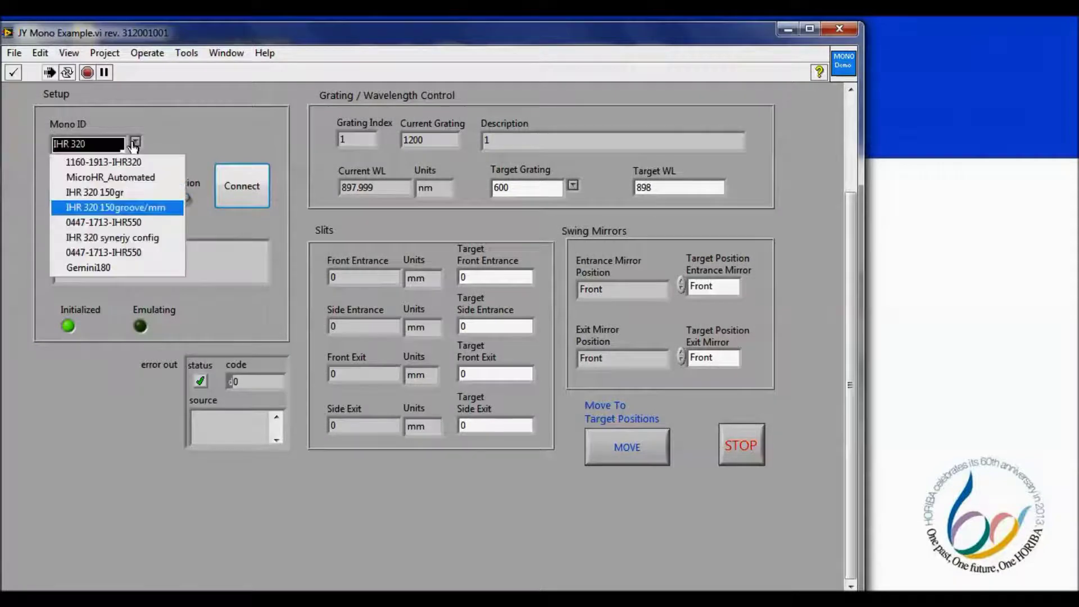
left_click(132, 161)
left_click(255, 194)
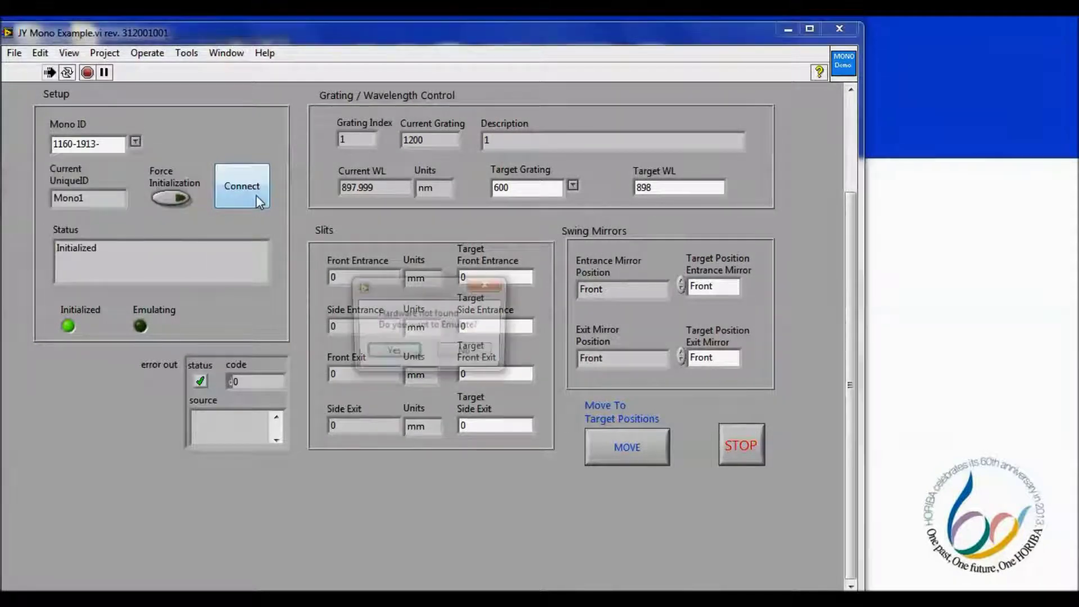
left_click(392, 353)
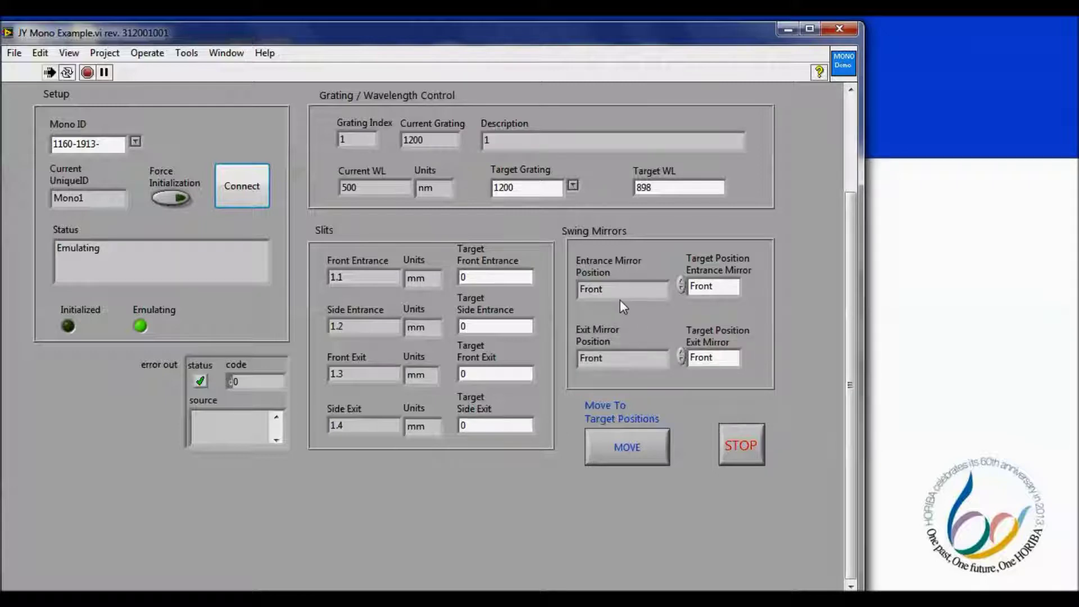
Set target grating 600, target wavelength 1000 and target front entrance slit 2.
left_click(573, 185)
left_click(549, 228)
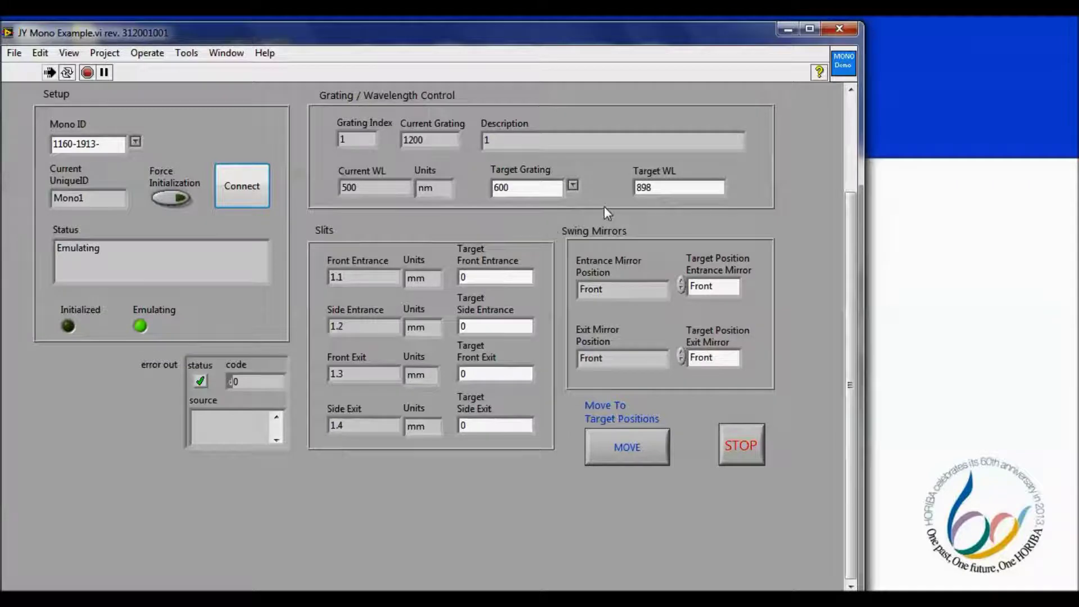
double_click(669, 186)
type("1000")
double_click(489, 275)
type("2")
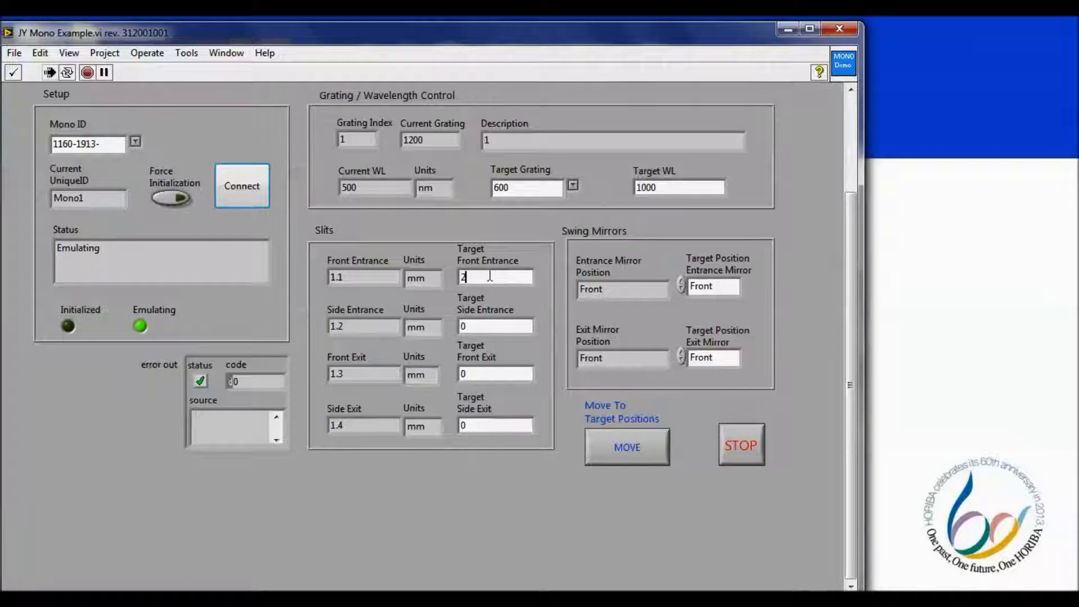
Set the entrance mirror target to Side, move to the targets, then stop the VI.
left_click(699, 288)
left_click(702, 298)
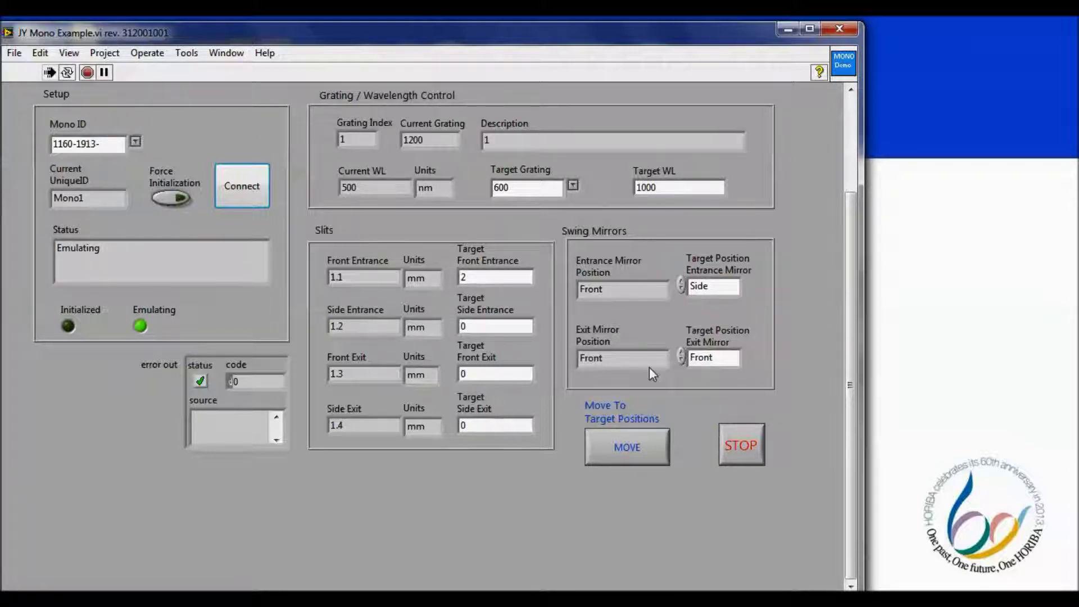
left_click(616, 449)
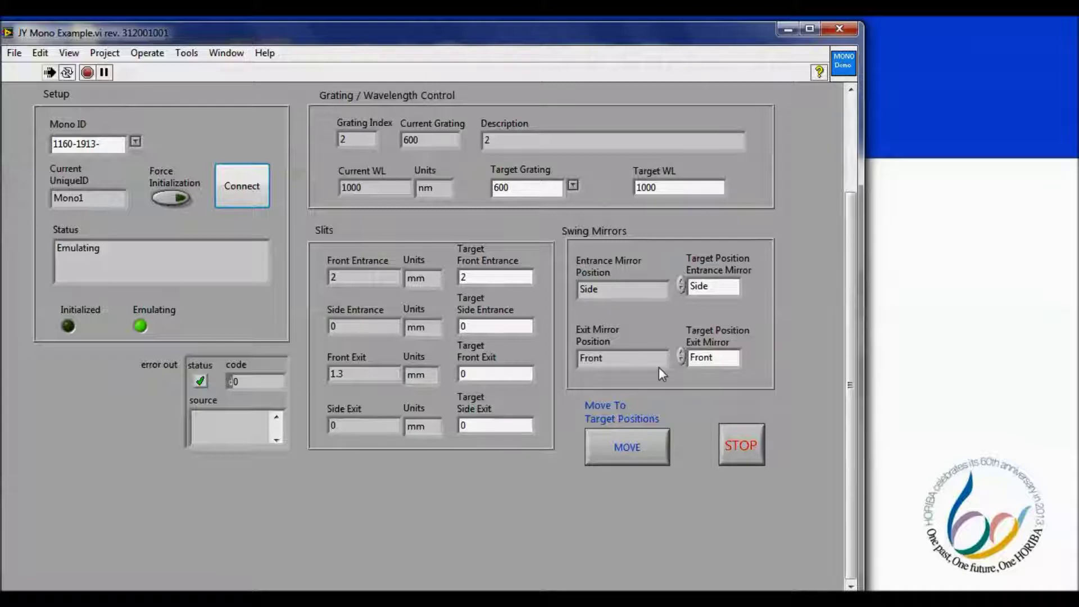
left_click(747, 443)
left_click(748, 444)
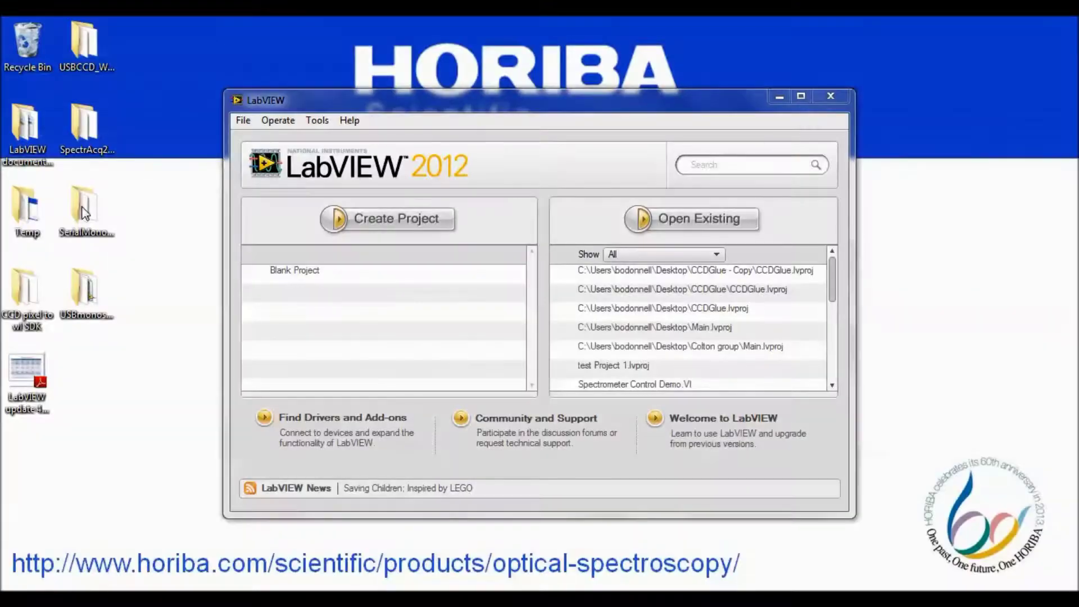
Open the SerialMonos_LV2012 folder, inspect its LLB files, and open Isa_user.llb.
double_click(85, 214)
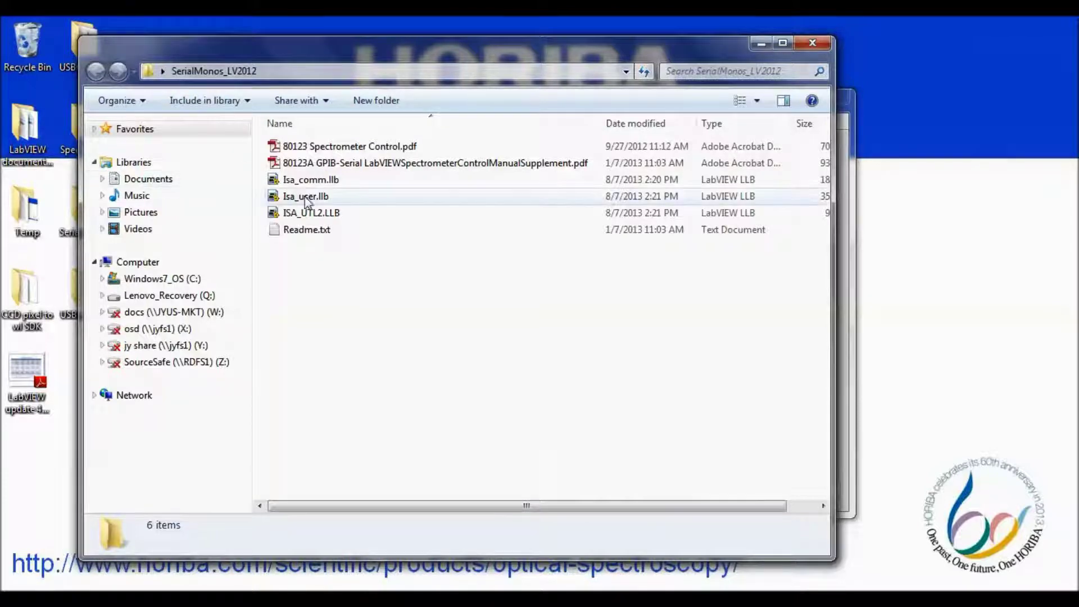
left_click(319, 185)
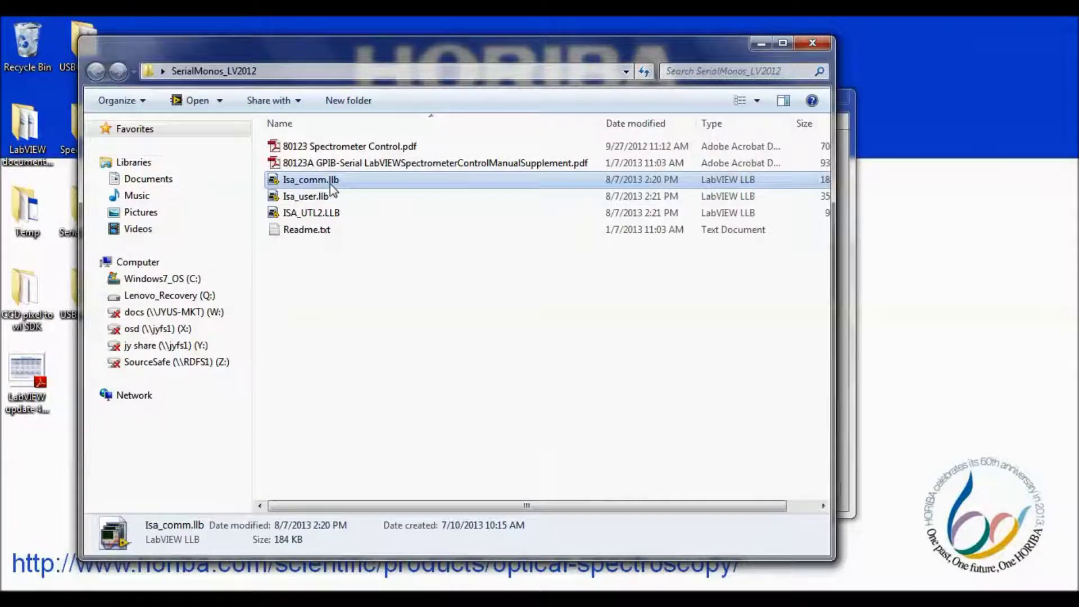
left_click(335, 199)
left_click(340, 218)
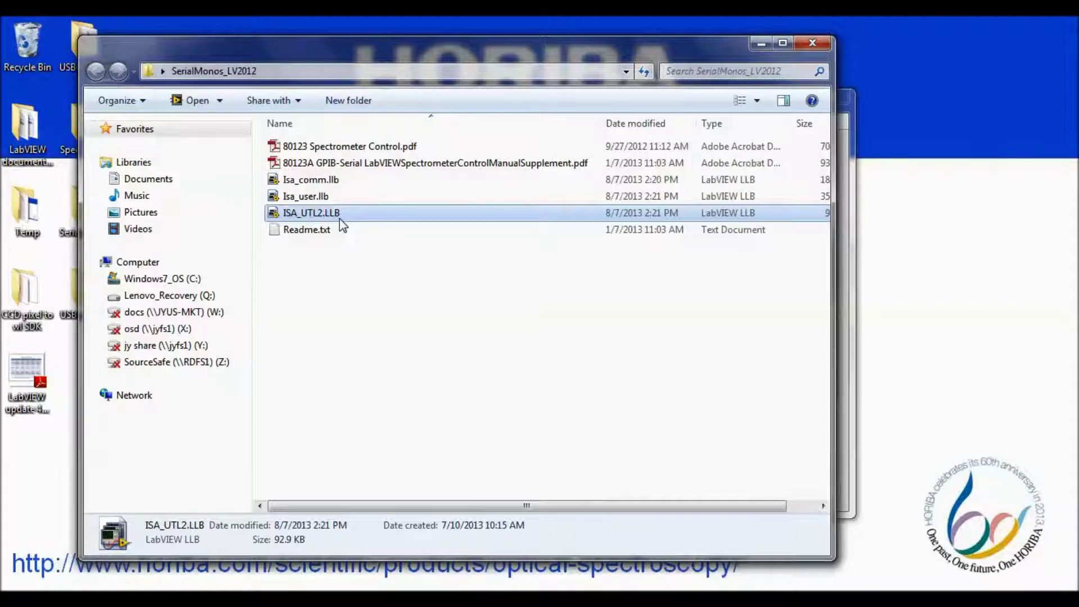
double_click(329, 198)
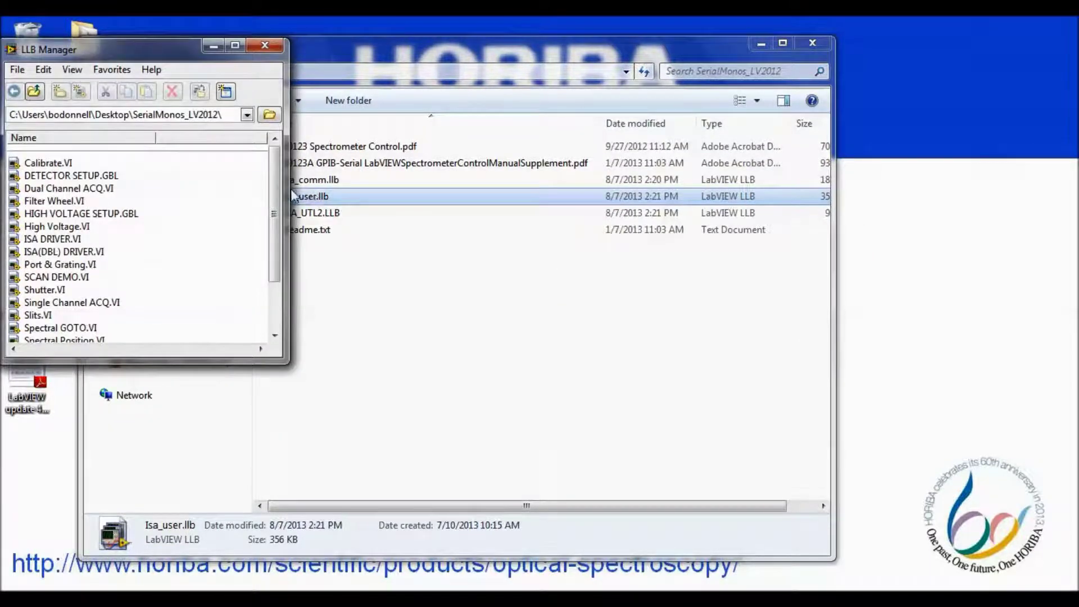
Scroll to the end of the Isa_user.llb list and open Spectrometer Control Demo.VI.
left_click_drag(276, 186, 274, 261)
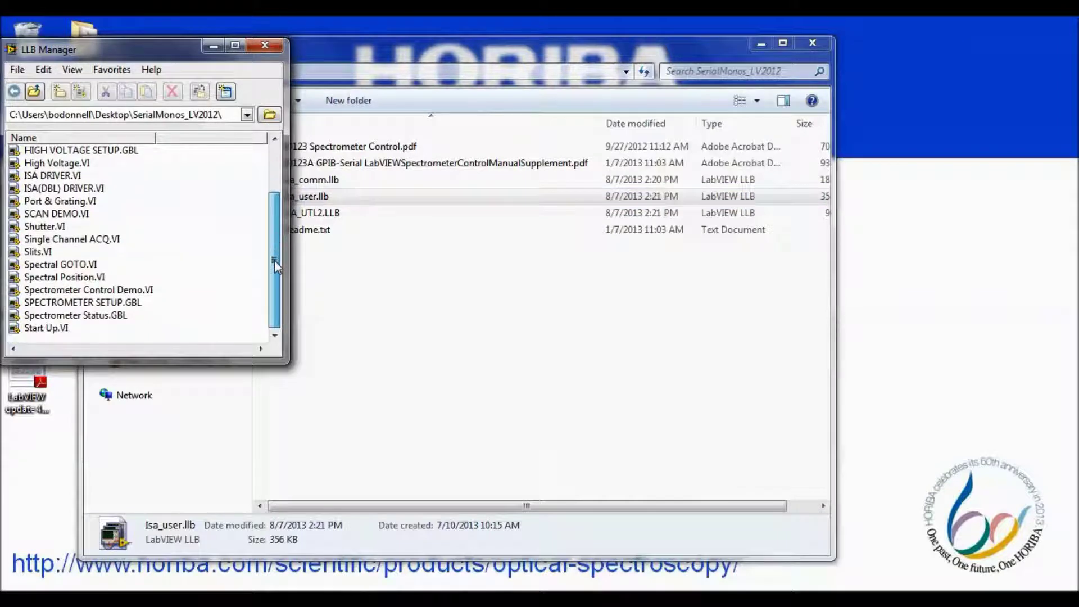
left_click(135, 306)
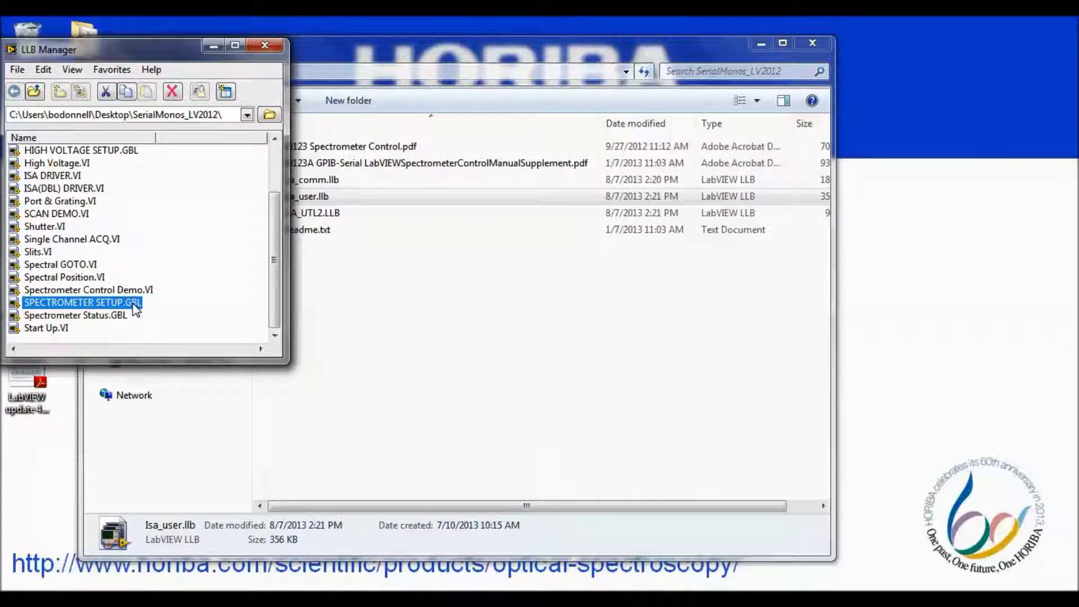
left_click(44, 329)
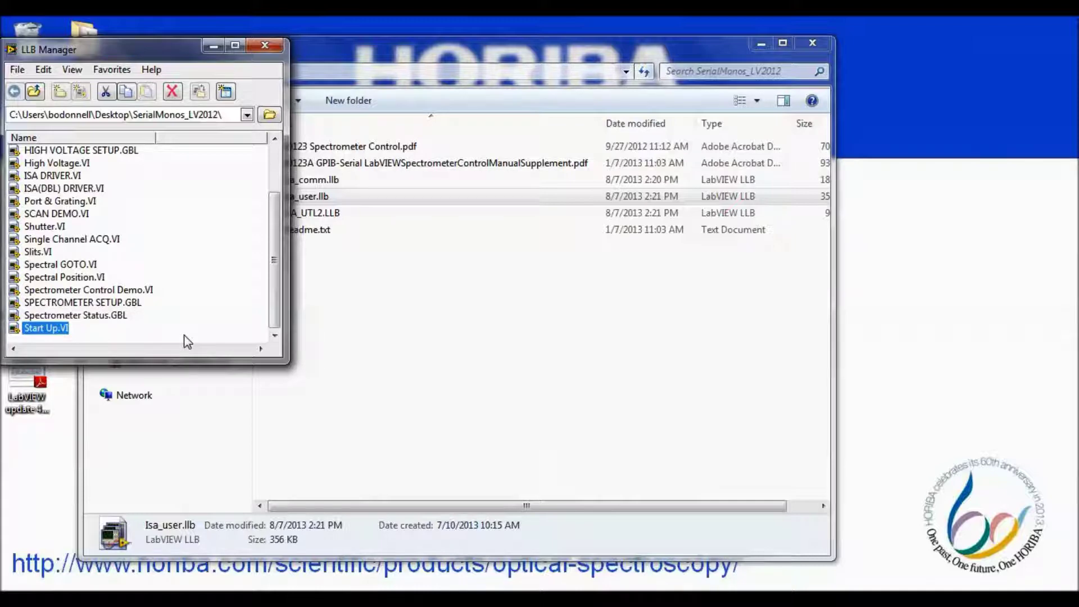
double_click(134, 290)
left_click(183, 159)
key("Escape")
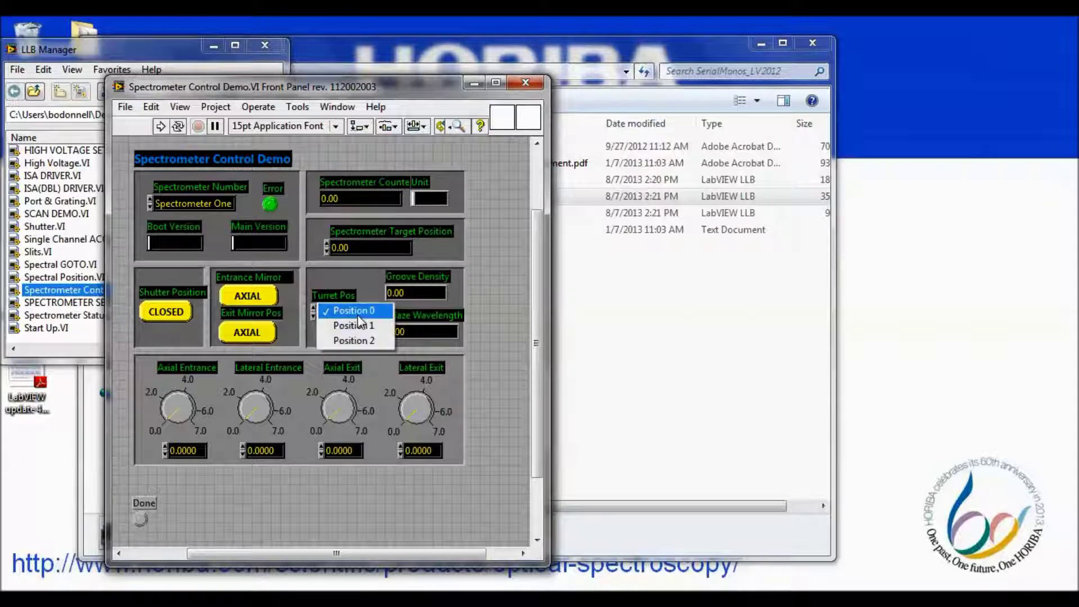
Keep turret Position 0, return the entrance mirror to AXIAL, and set Axial Entrance to 2.
left_click(354, 310)
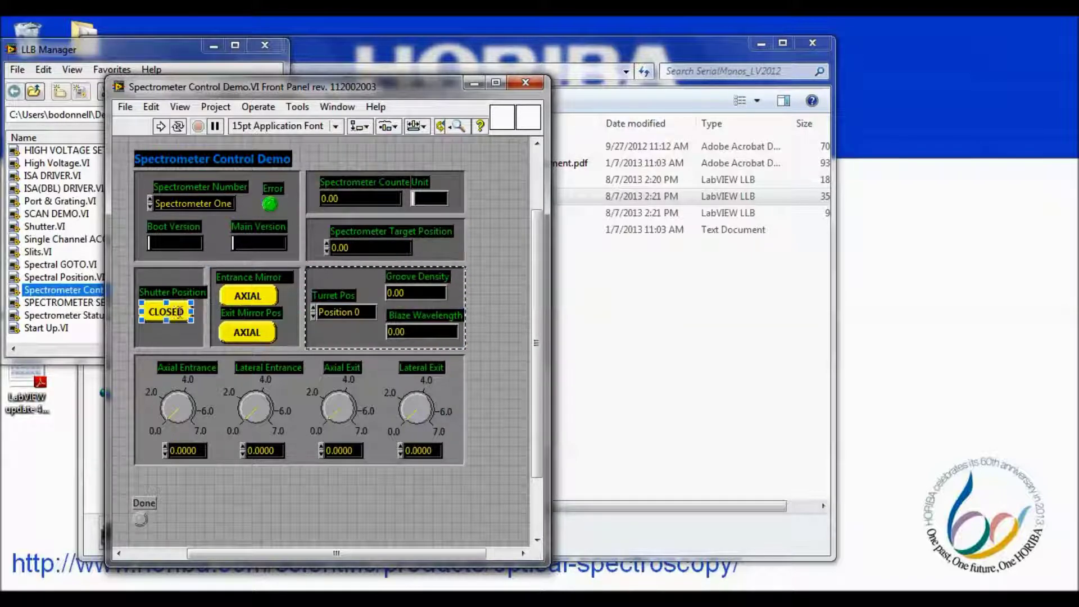
left_click(262, 298)
left_click(262, 298)
left_click_drag(171, 417, 198, 410)
double_click(192, 451)
type("2")
key("Return")
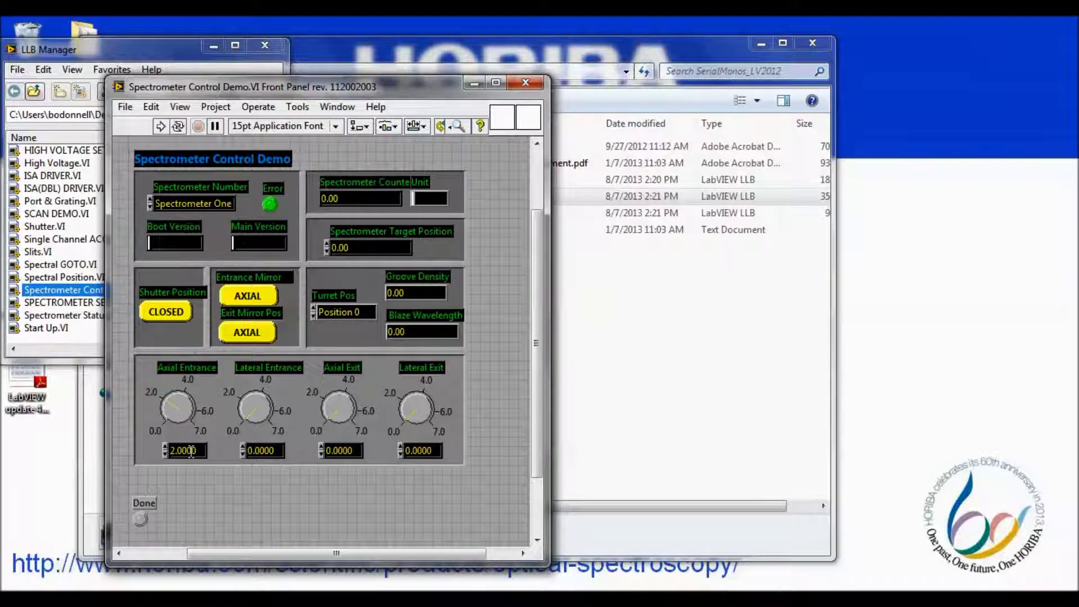
left_click(169, 159)
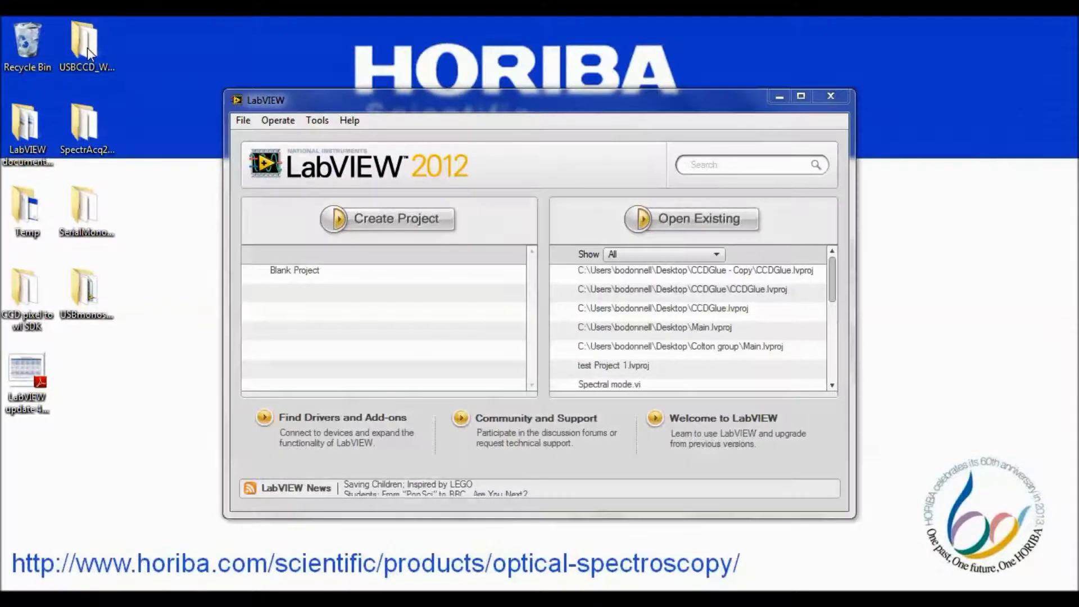
Open the USBCCD_Win7_64bit_LV2012 folder, inspect its LLB files, and enlarge LLB Manager.
double_click(87, 48)
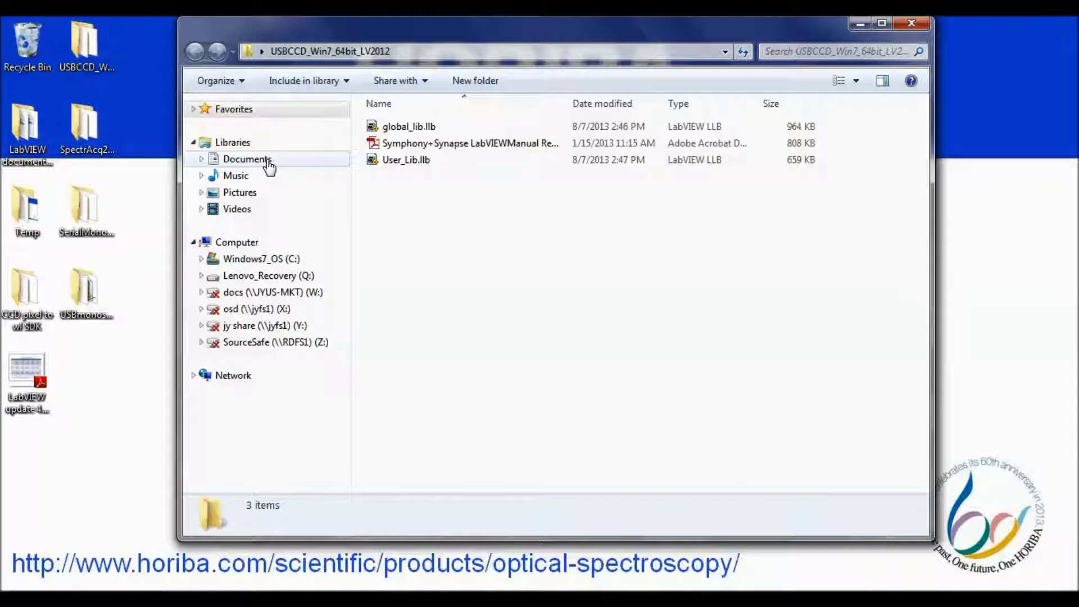
left_click(402, 162)
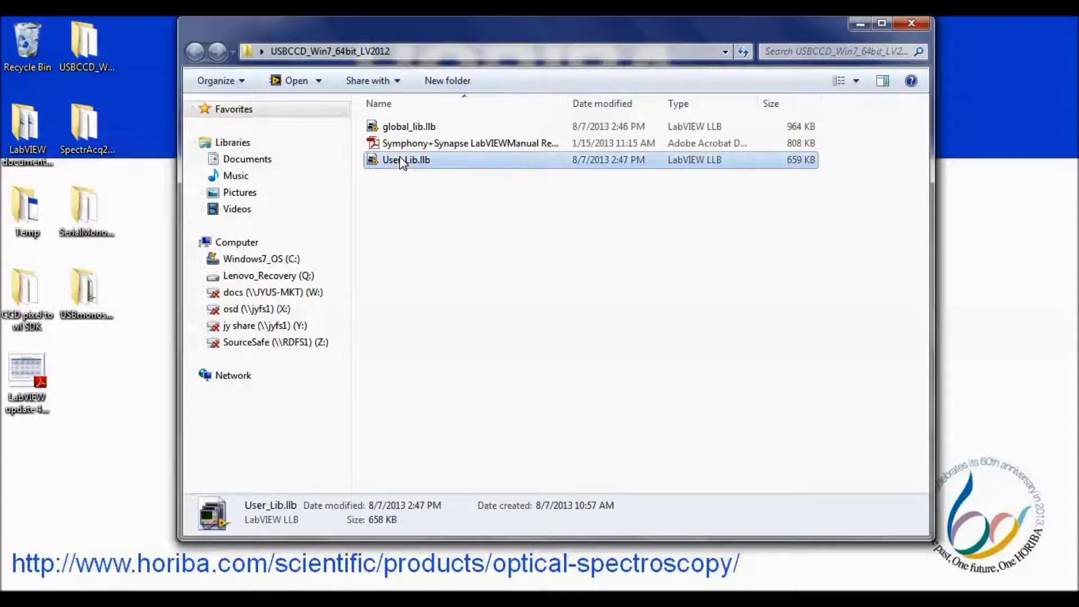
left_click(409, 129)
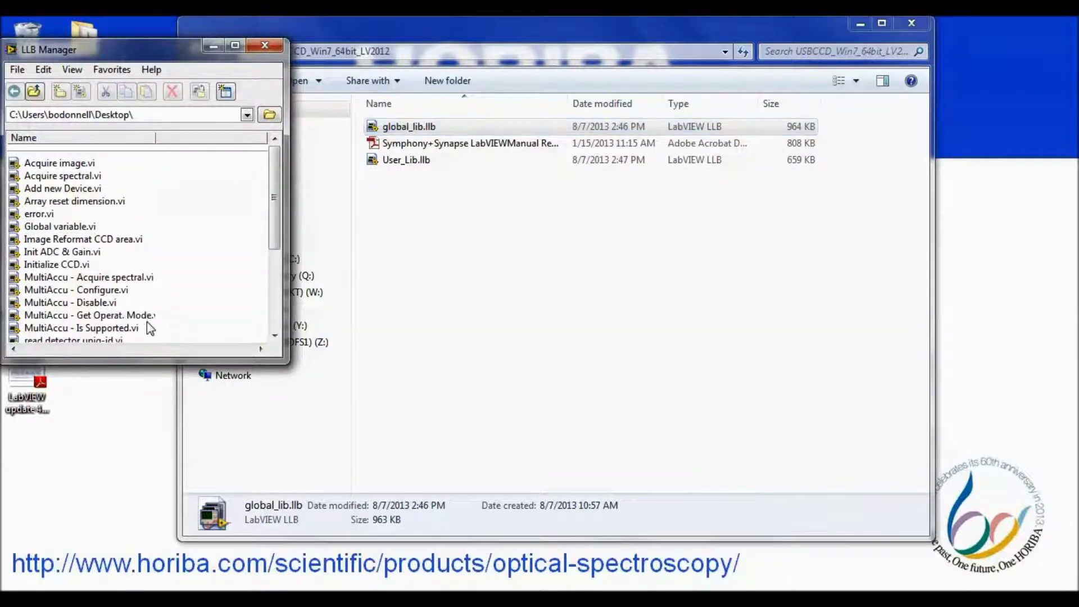
left_click_drag(69, 364, 81, 536)
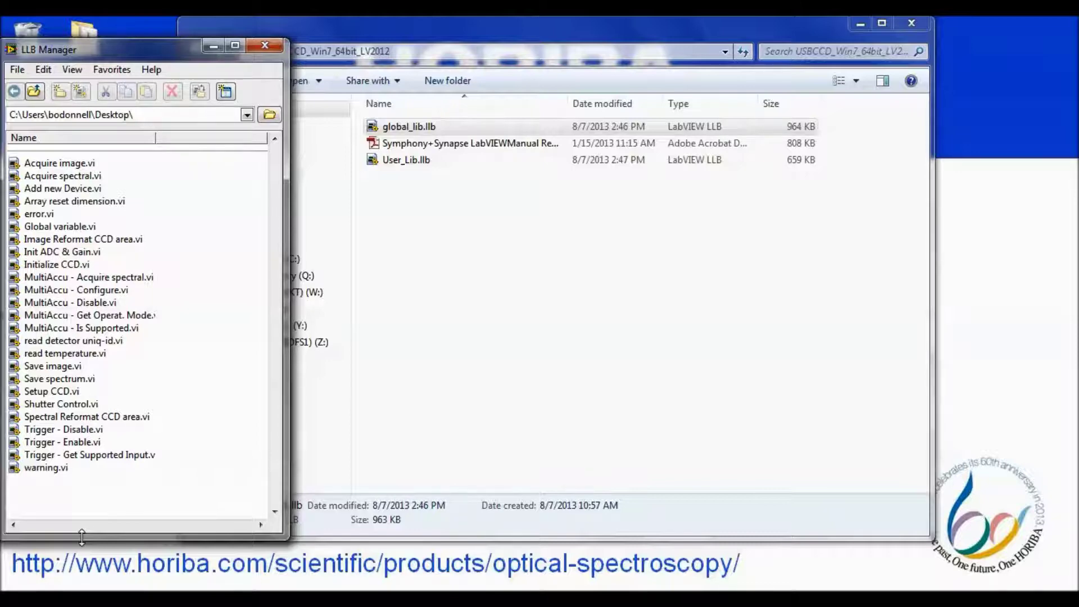
left_click(410, 314)
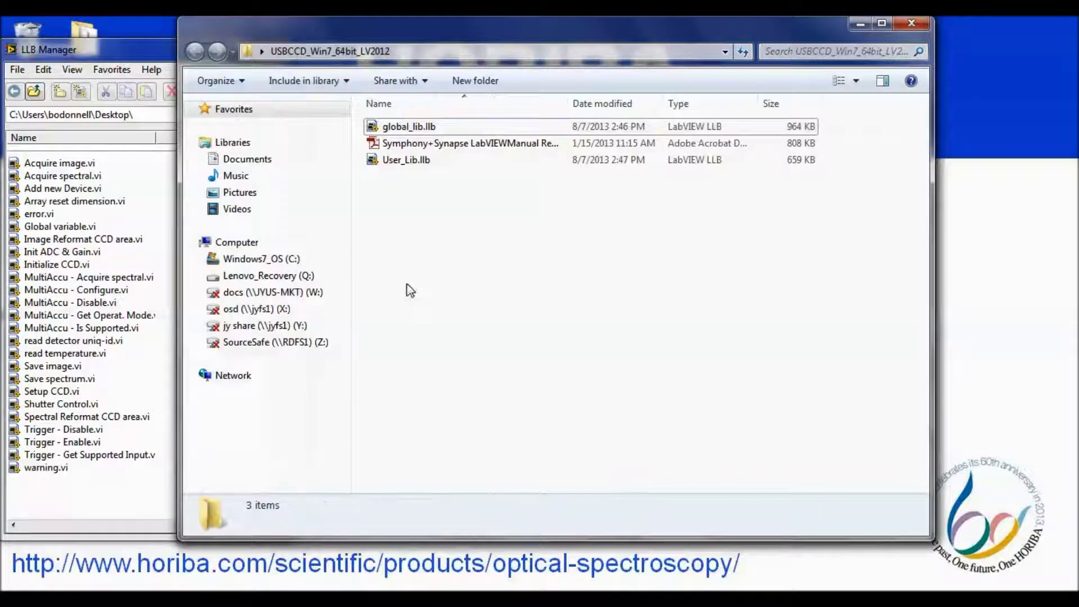
Open User_Lib.llb and launch Image mode.vi.
double_click(411, 165)
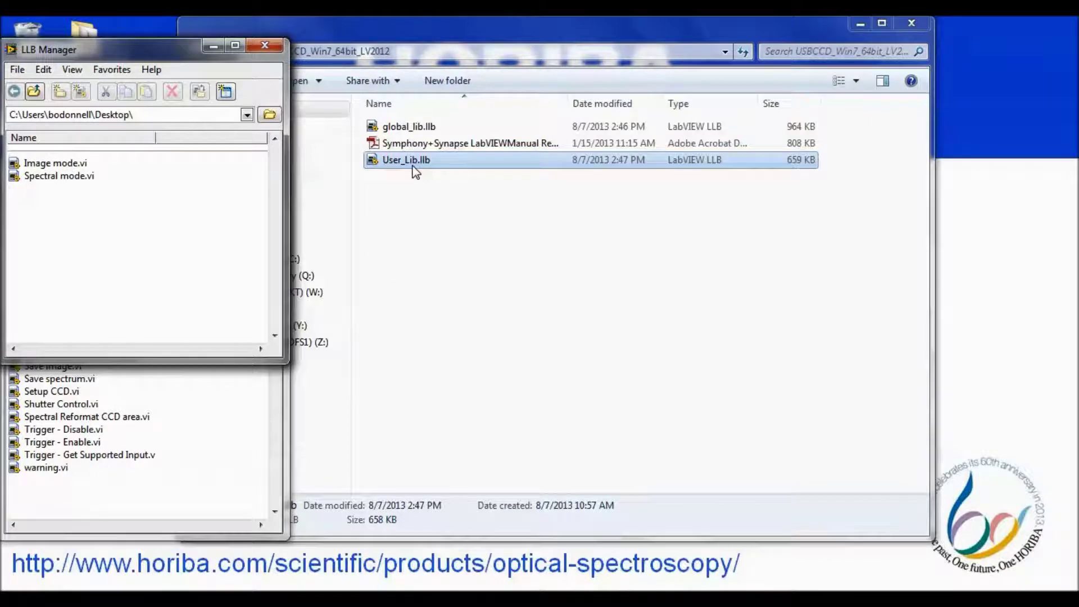
left_click(62, 178)
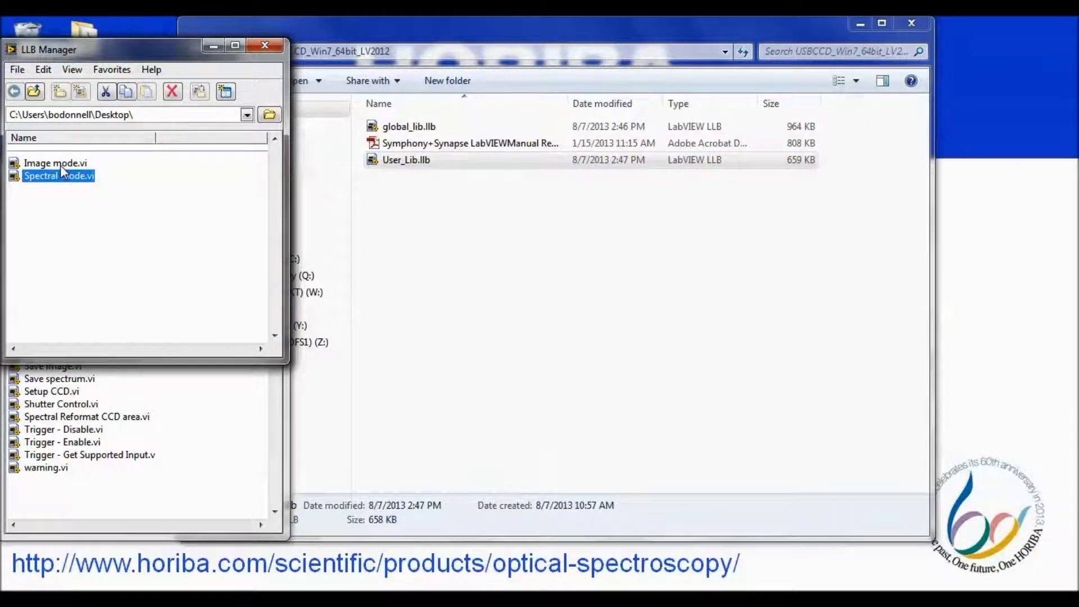
left_click(59, 164)
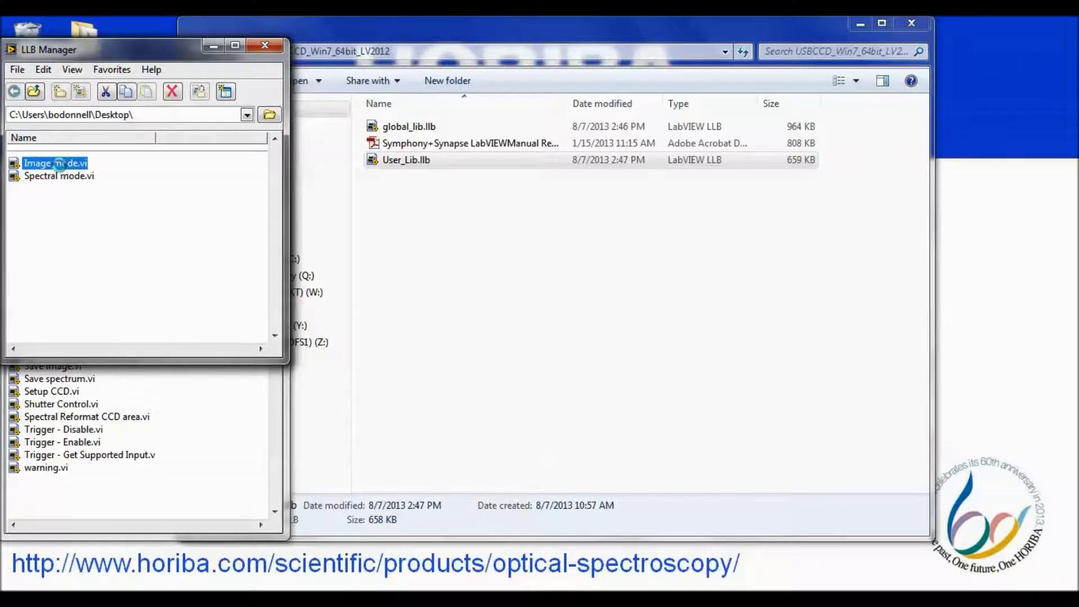
double_click(60, 164)
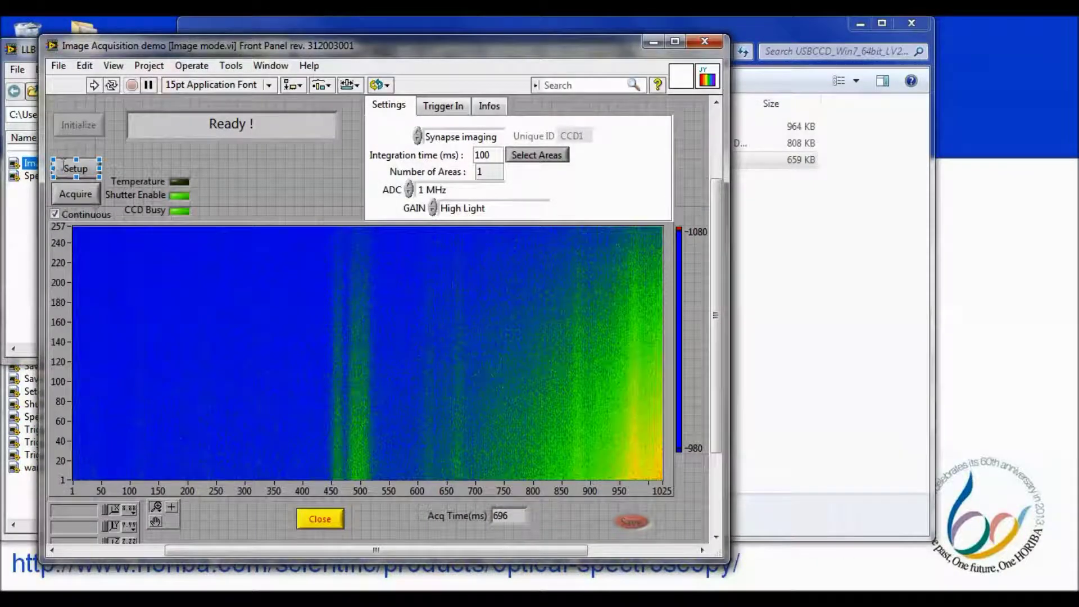
Keep Synapse imaging, enable input triggers as Per Acquisition with TTL Rising Edge, and apply Setup.
left_click(488, 139)
left_click(489, 138)
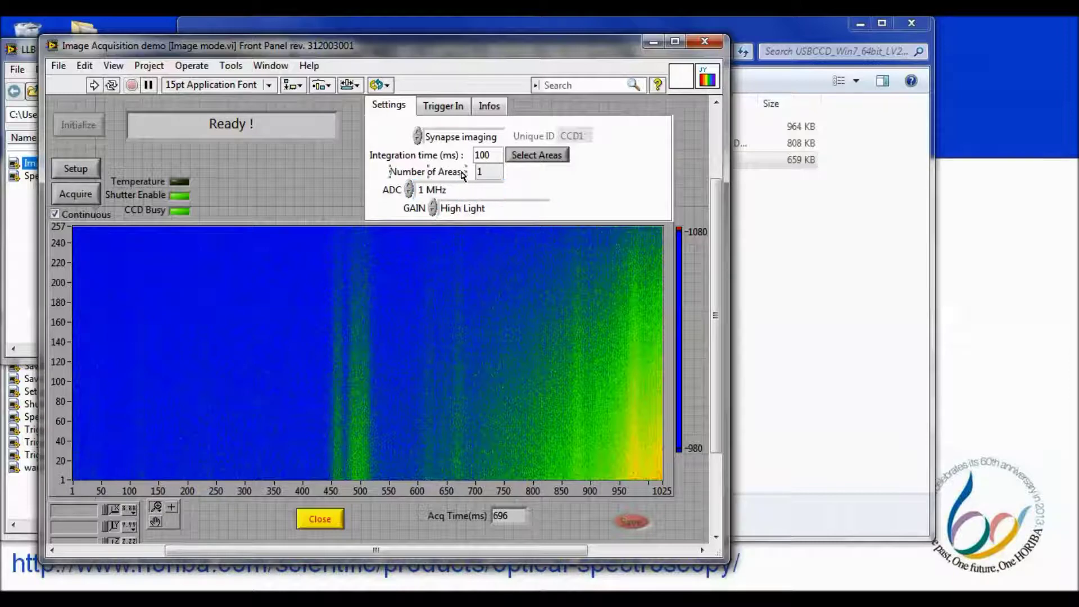
left_click(442, 105)
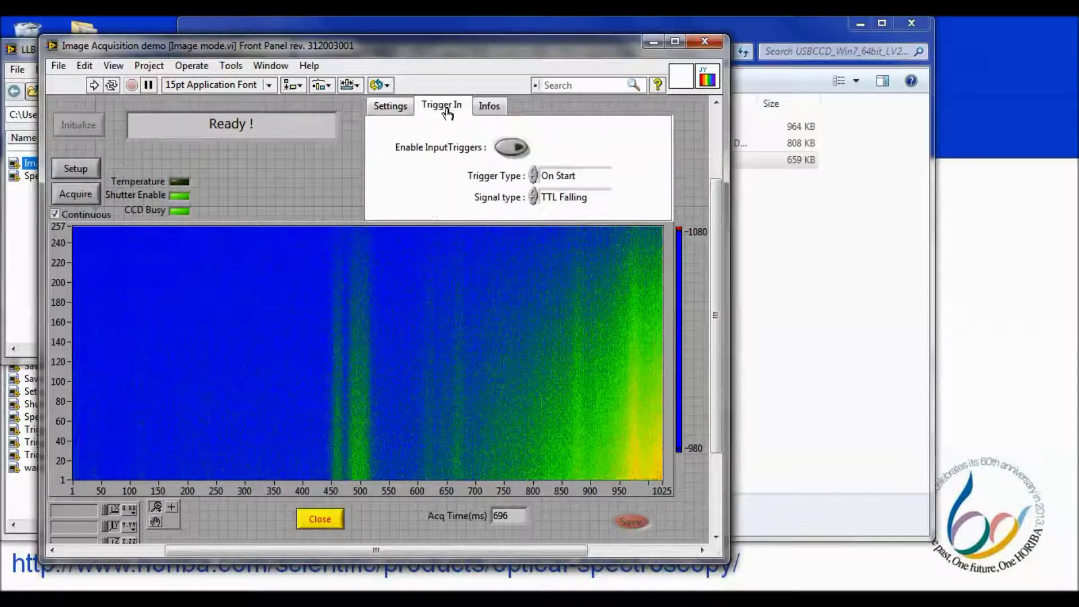
left_click(514, 149)
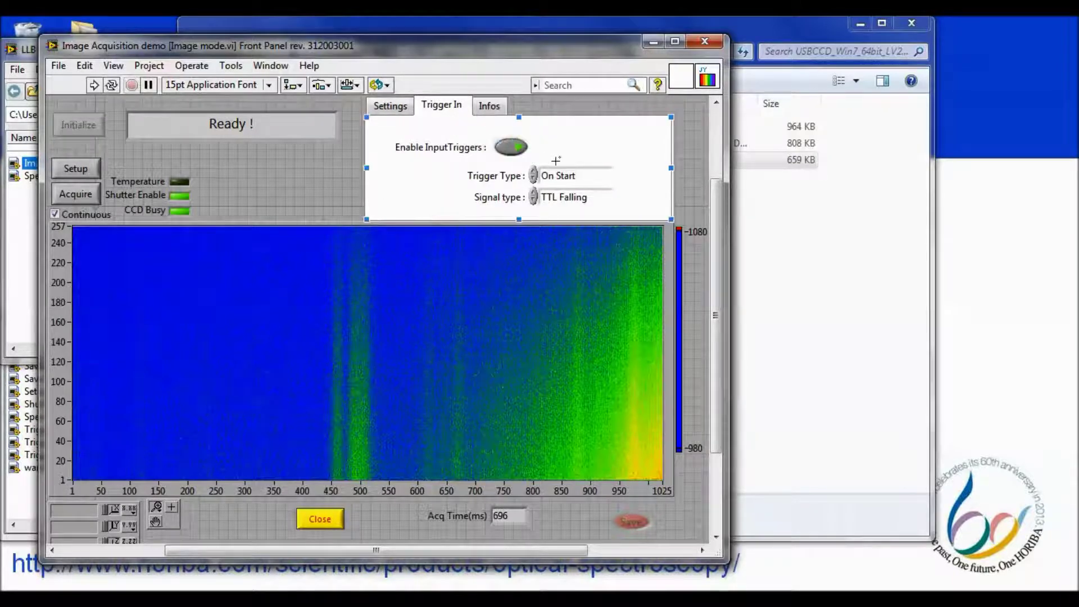
left_click(576, 171)
left_click(585, 187)
left_click(587, 198)
left_click(591, 179)
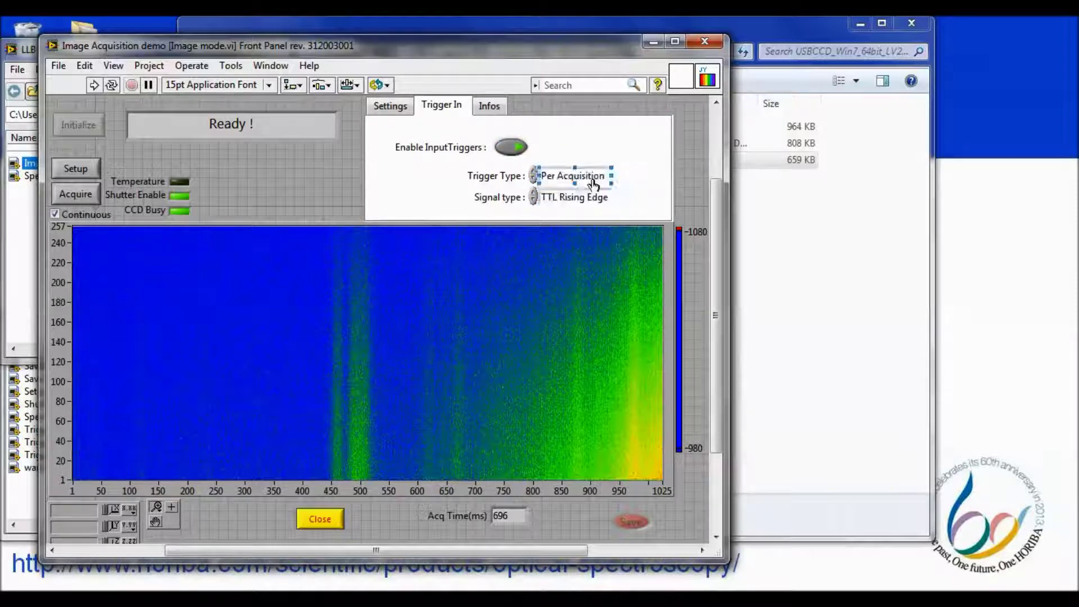
left_click(92, 176)
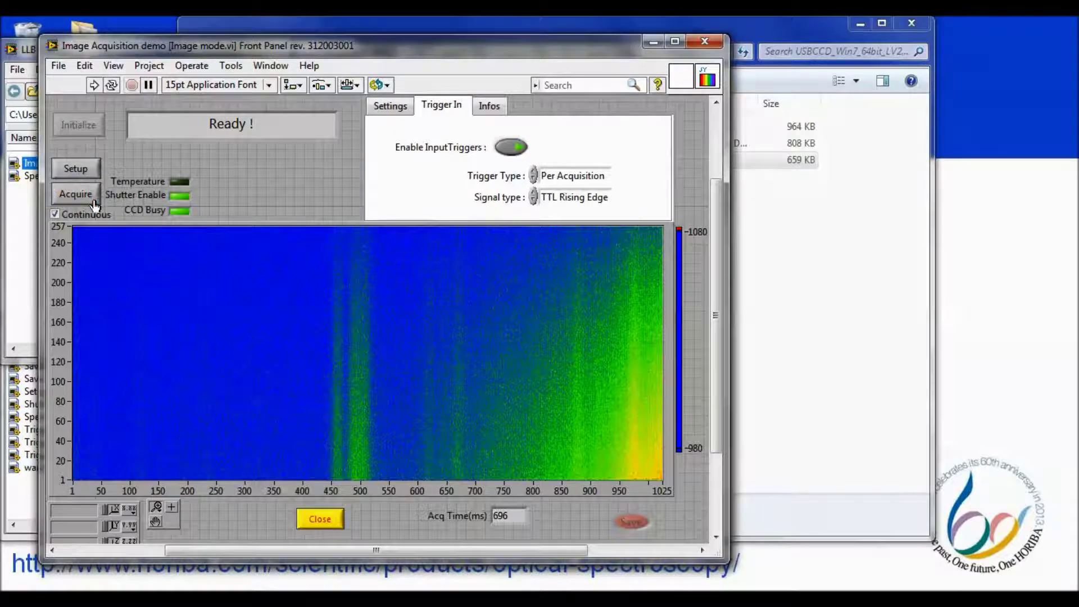
left_click(28, 203)
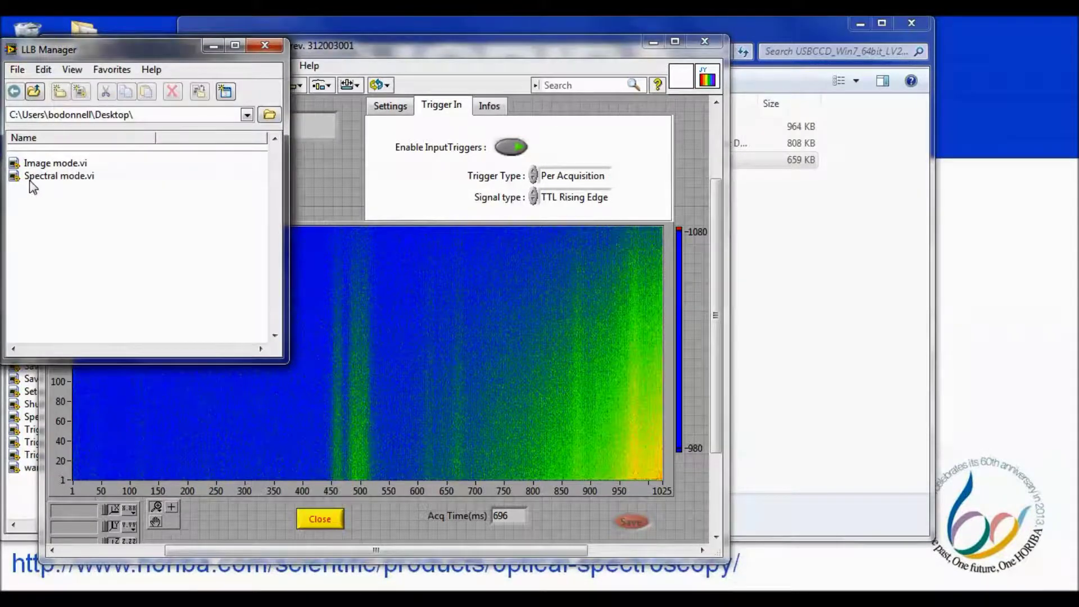
Launch Spectral mode.vi and review its Multi-Accu. settings: 10 accumulations and 1 clean.
double_click(34, 180)
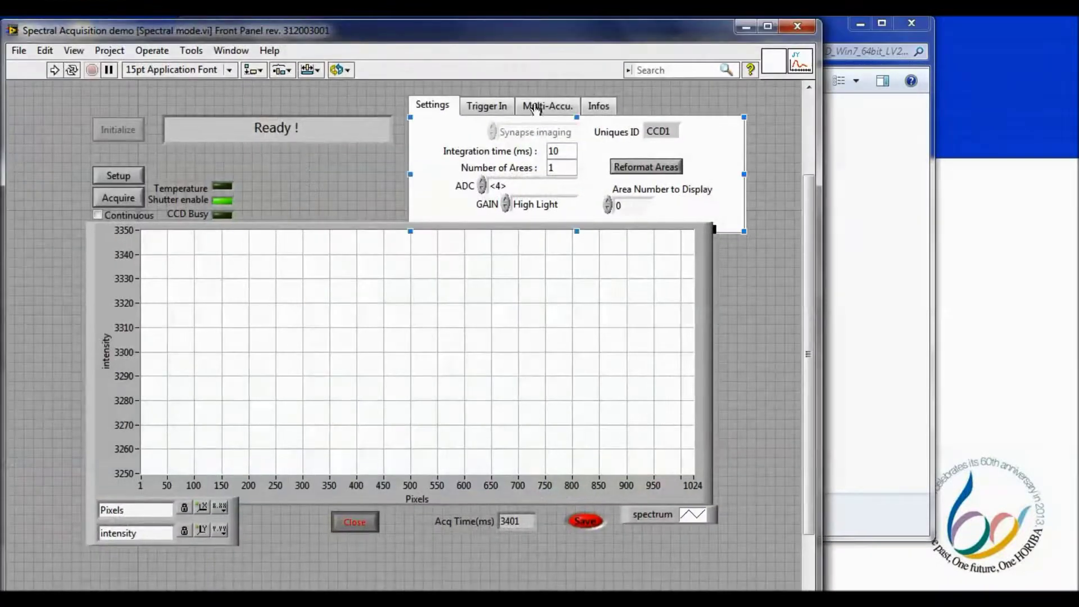
left_click(563, 112)
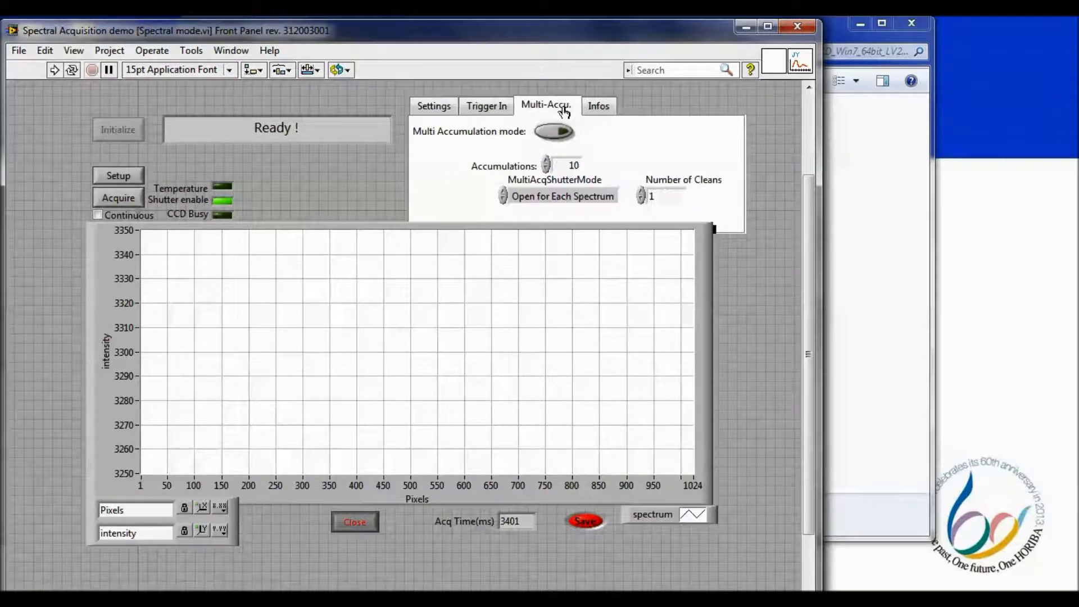
left_click(565, 135)
double_click(655, 191)
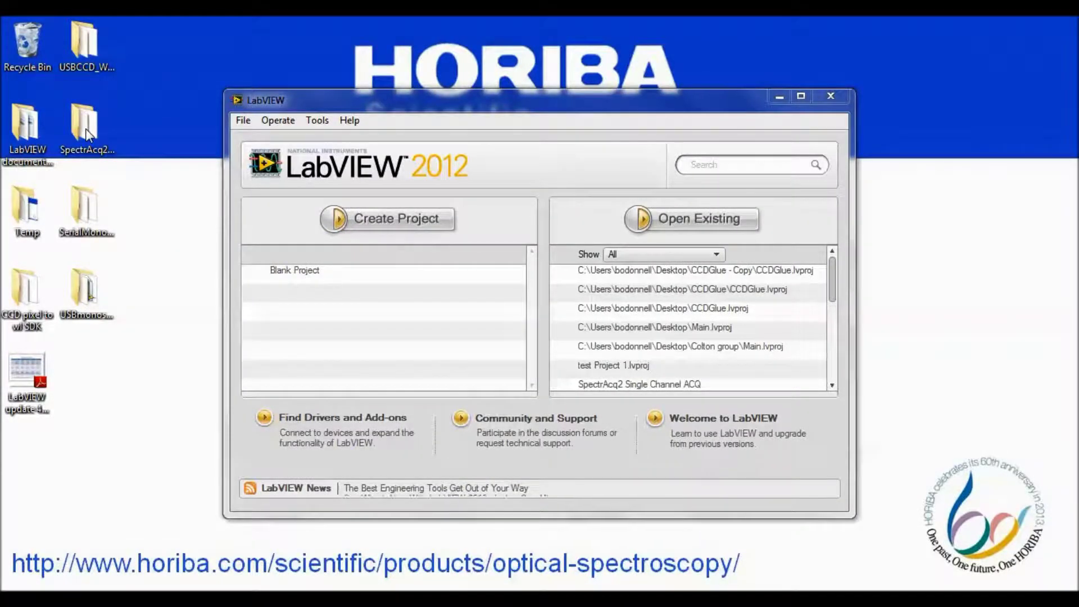
Open SAQ2.llb from the SpectrAcq2 folder and launch the SpectrAcq2 Single Channel ACQ example.
double_click(86, 129)
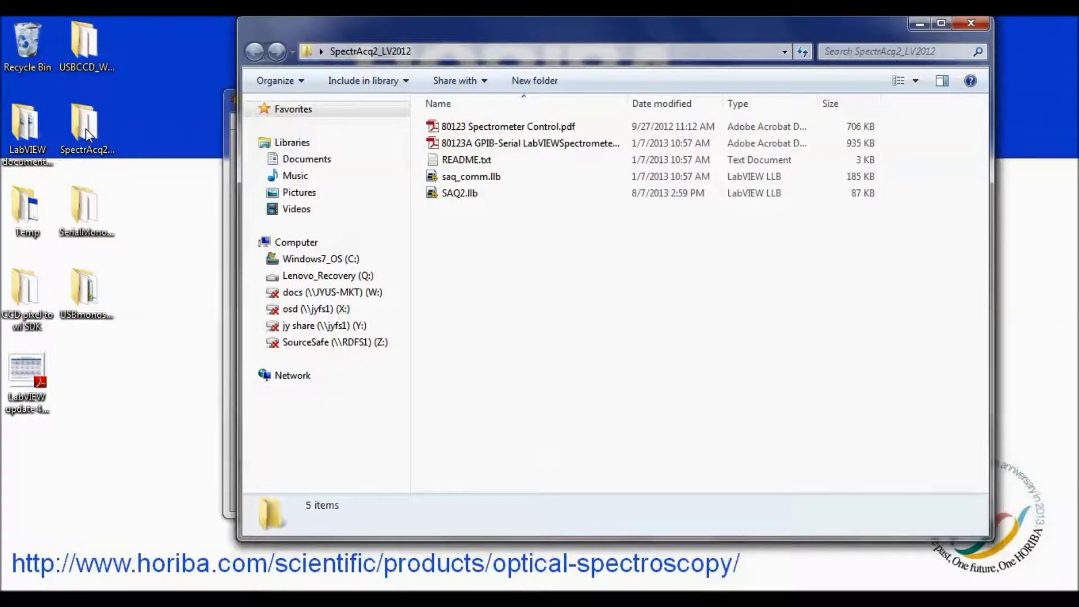
left_click(447, 177)
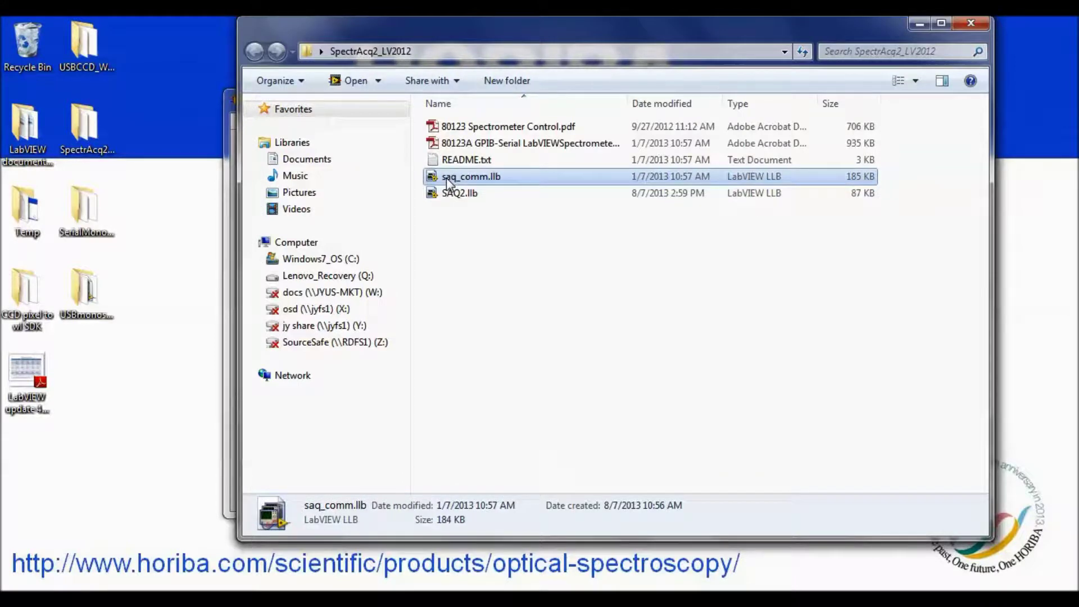
left_click(455, 194)
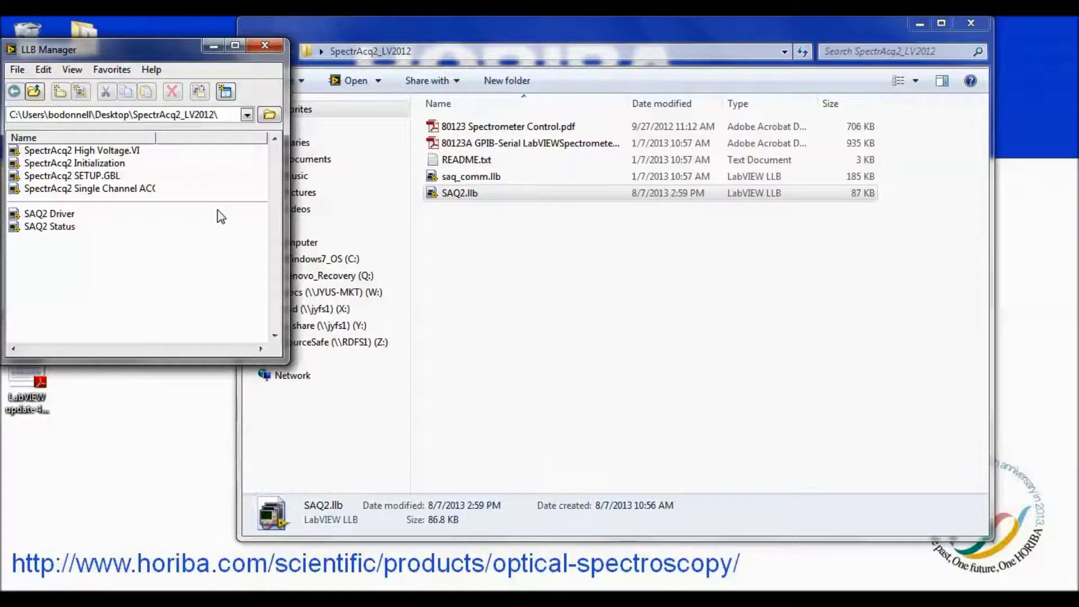
left_click(108, 177)
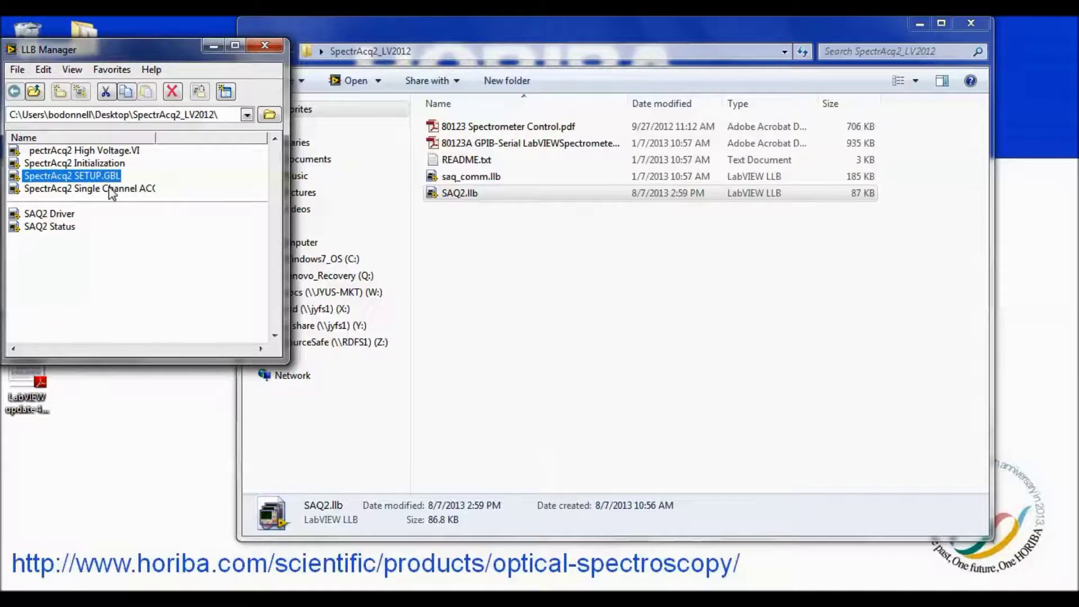
double_click(112, 193)
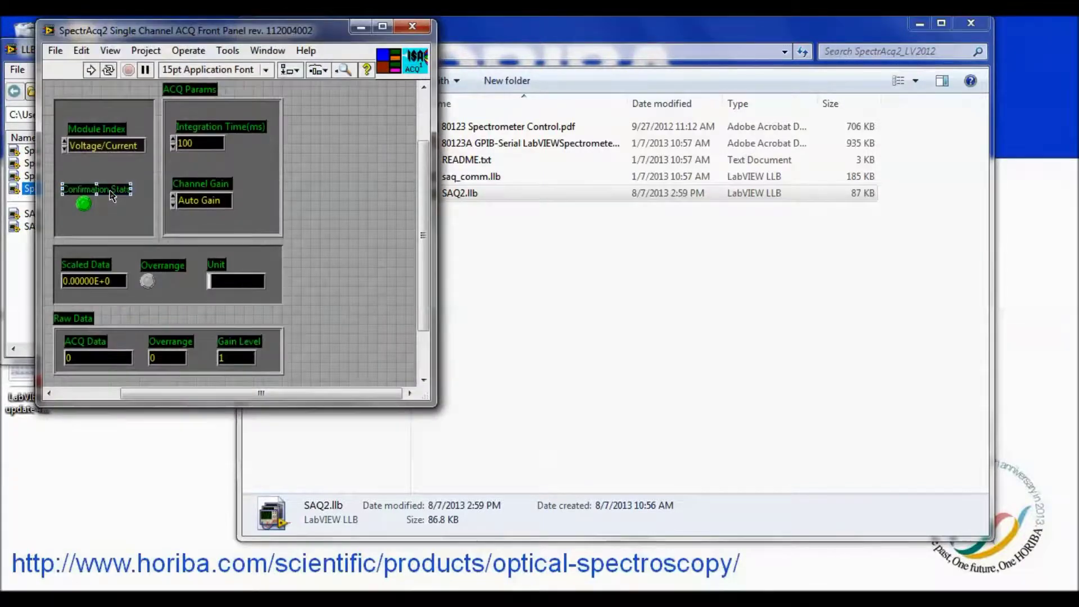
Inspect the Integration Time(ms), Channel Gain, ACQ Data and Scaled Data controls on the panel.
left_click(200, 144)
left_click(210, 205)
left_click(104, 358)
left_click(98, 281)
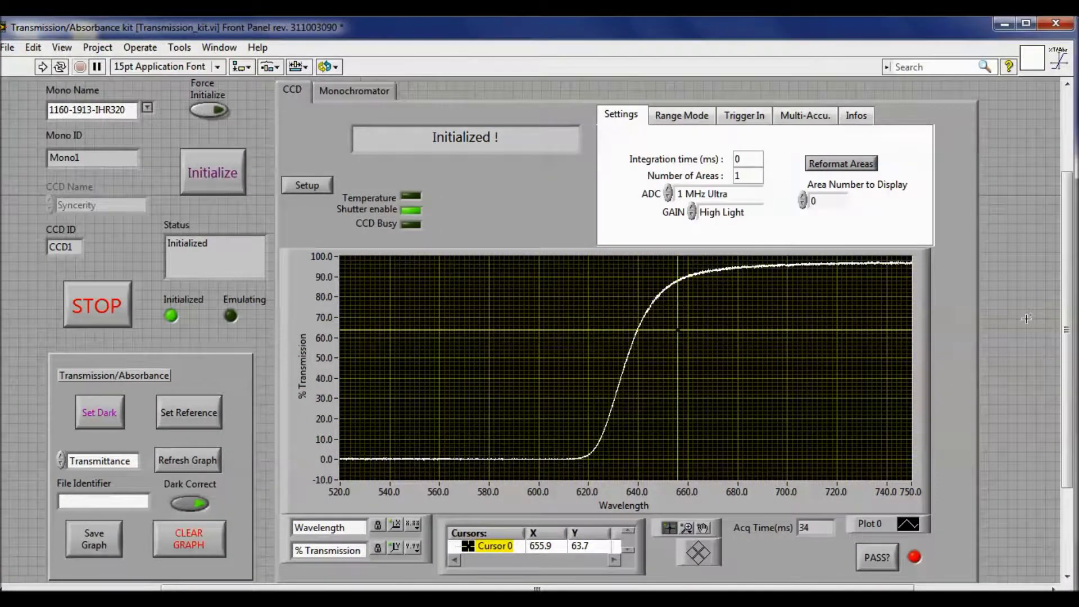
left_click(524, 218)
left_click(375, 95)
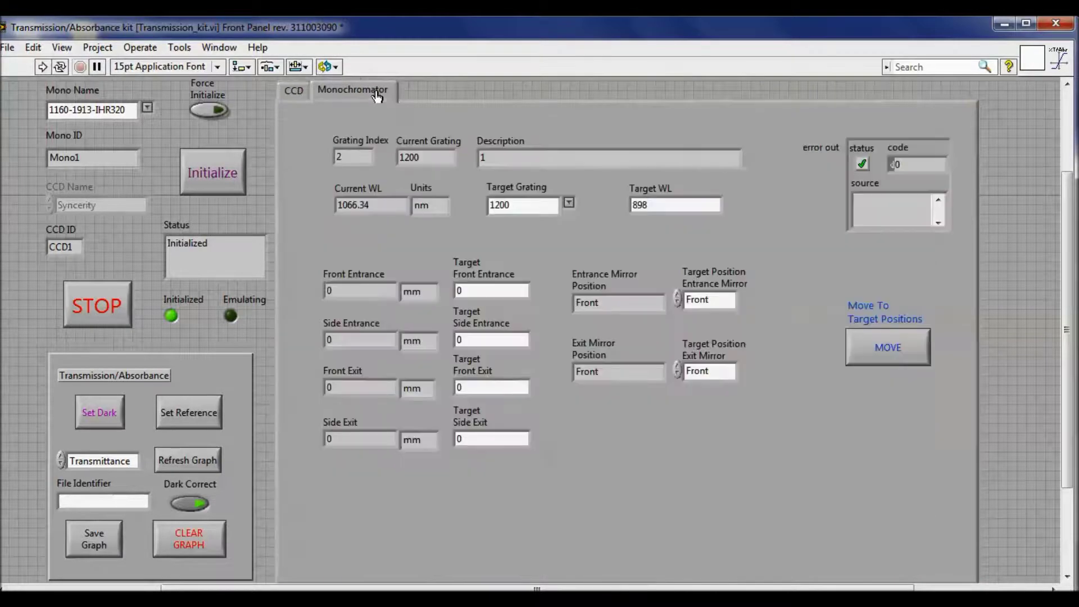
left_click(290, 93)
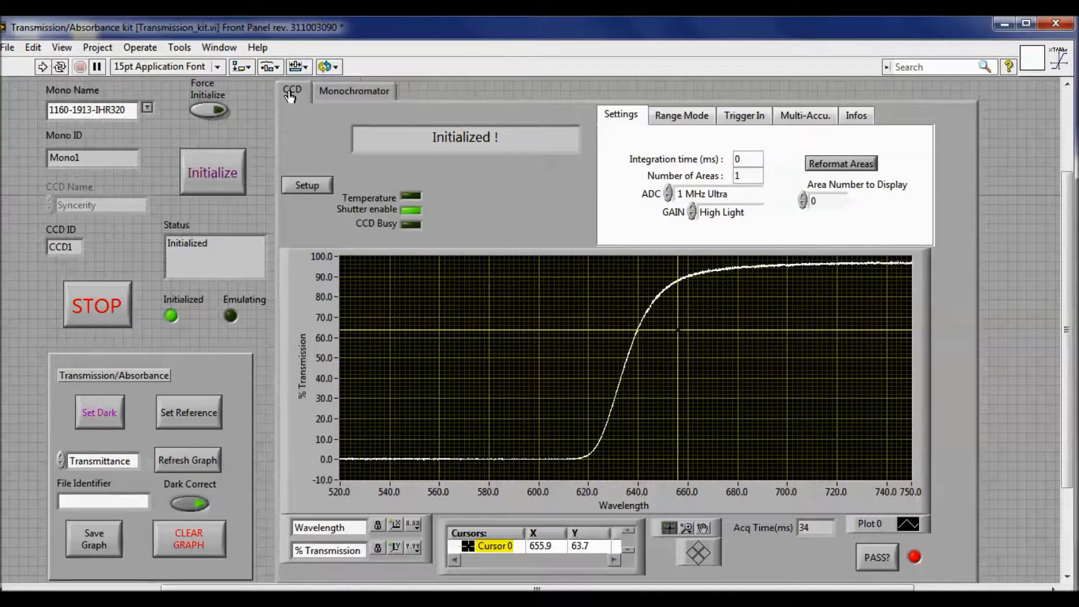
left_click(134, 426)
left_click(111, 472)
left_click(177, 412)
left_click(101, 408)
left_click(105, 461)
left_click(110, 461)
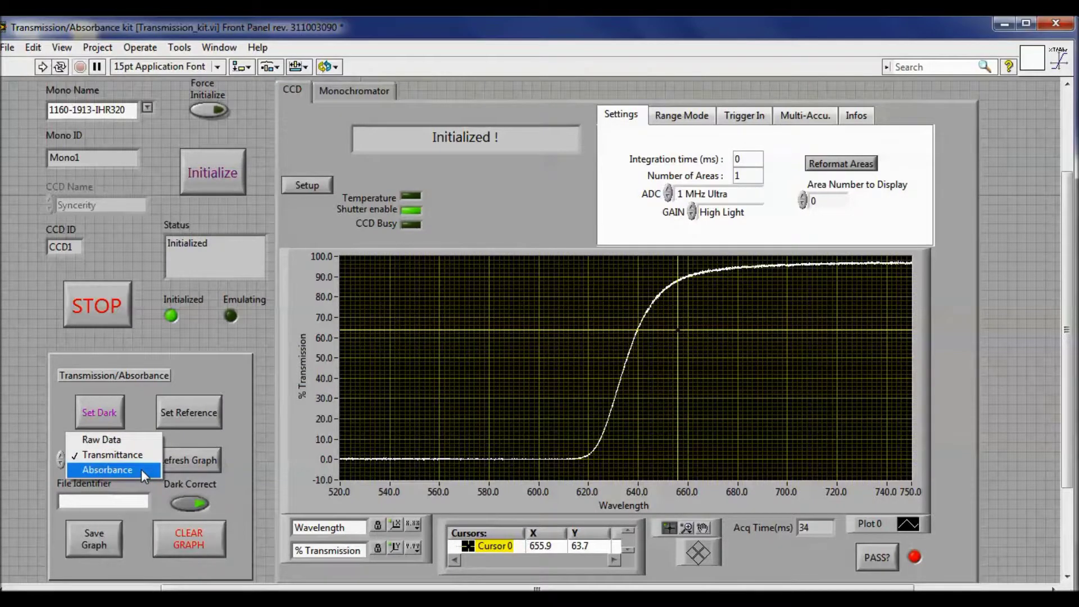
left_click(174, 514)
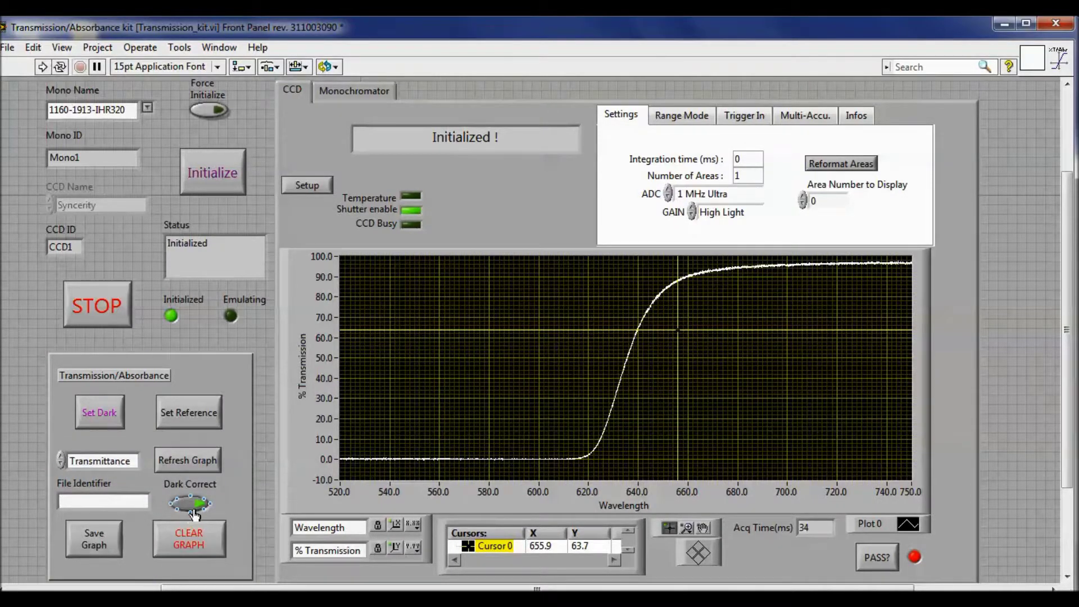